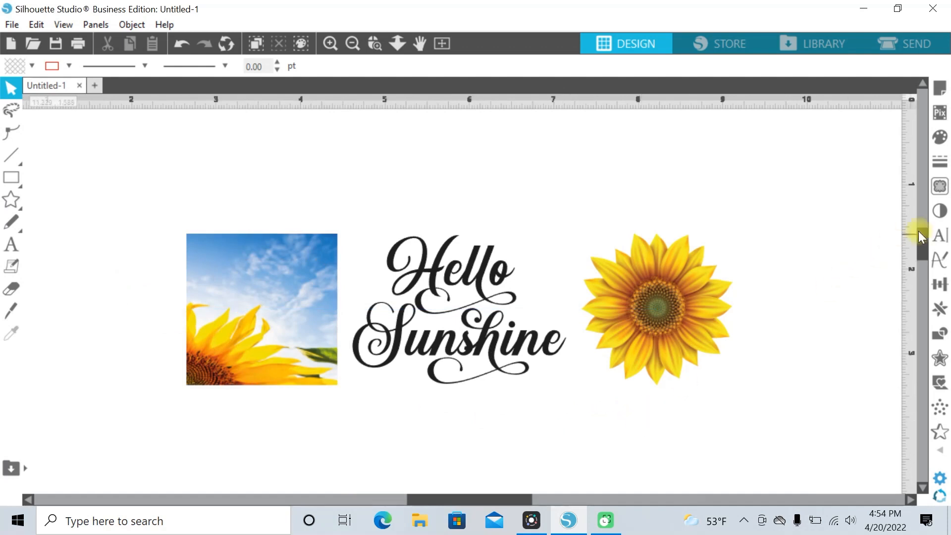
left_click_drag(926, 243, 934, 308)
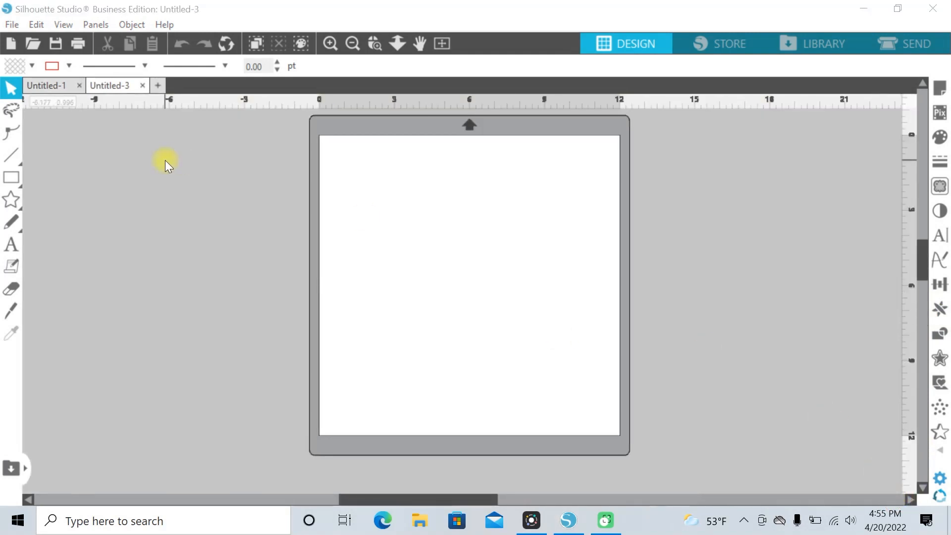
Merge the Hello sunshine vector file from the Creative Fabrica Graphics folder in ATT FILES into the blank document.
left_click(11, 25)
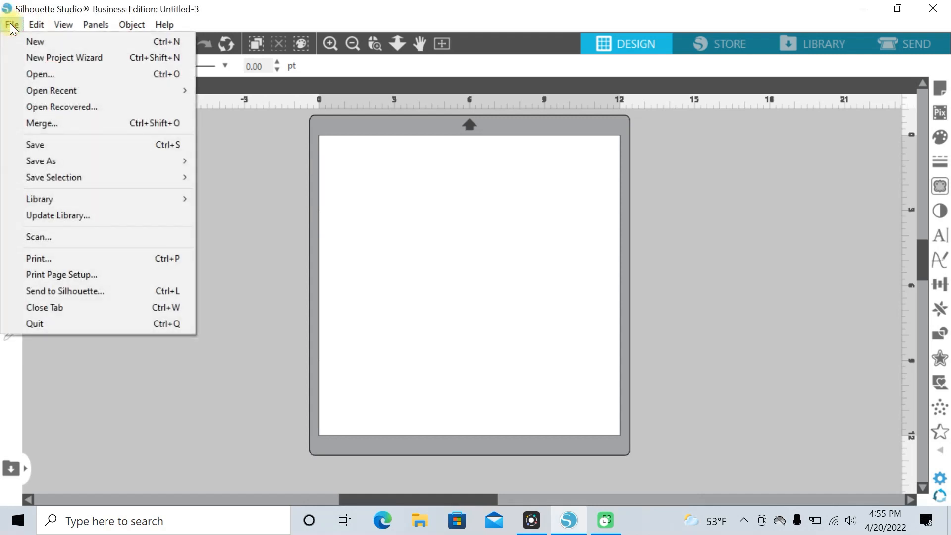
left_click(32, 121)
scroll(128, 268, "up", 5)
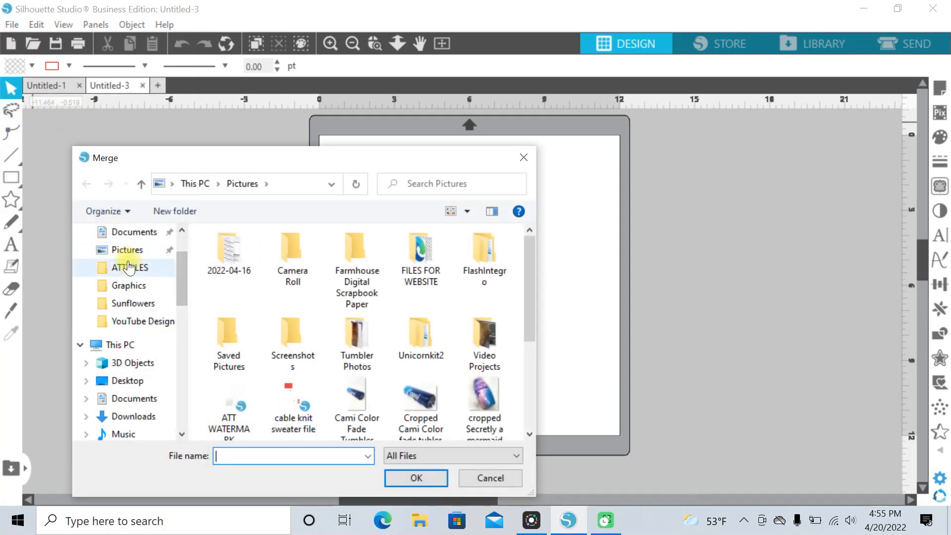
left_click(130, 266)
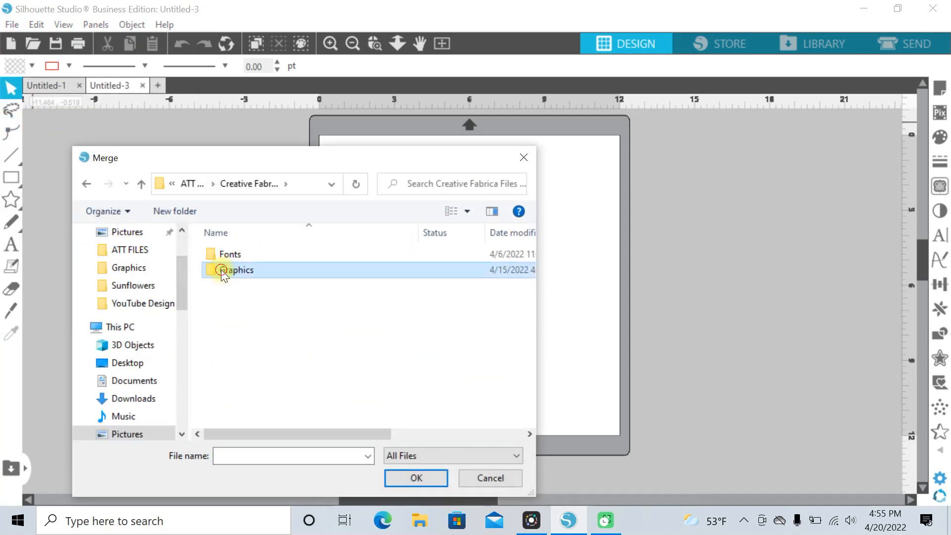
double_click(221, 270)
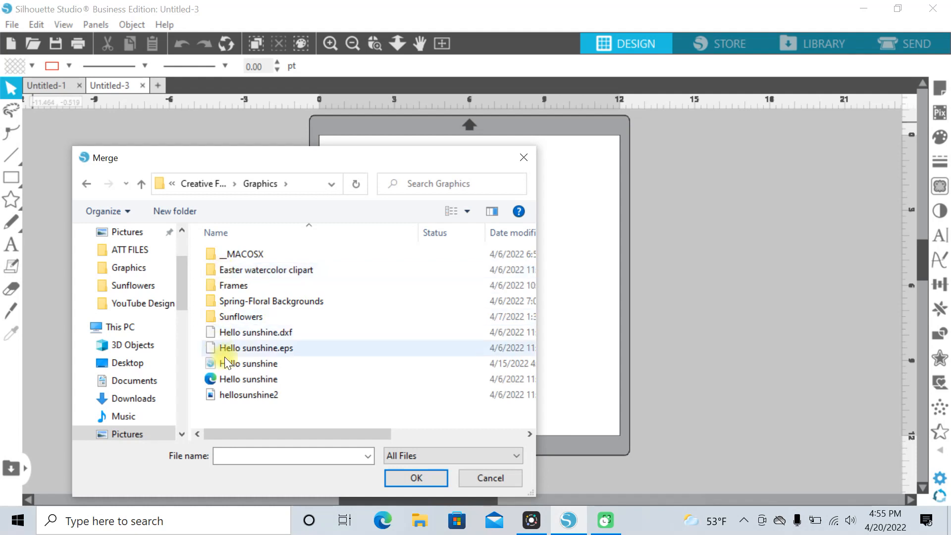
left_click(236, 378)
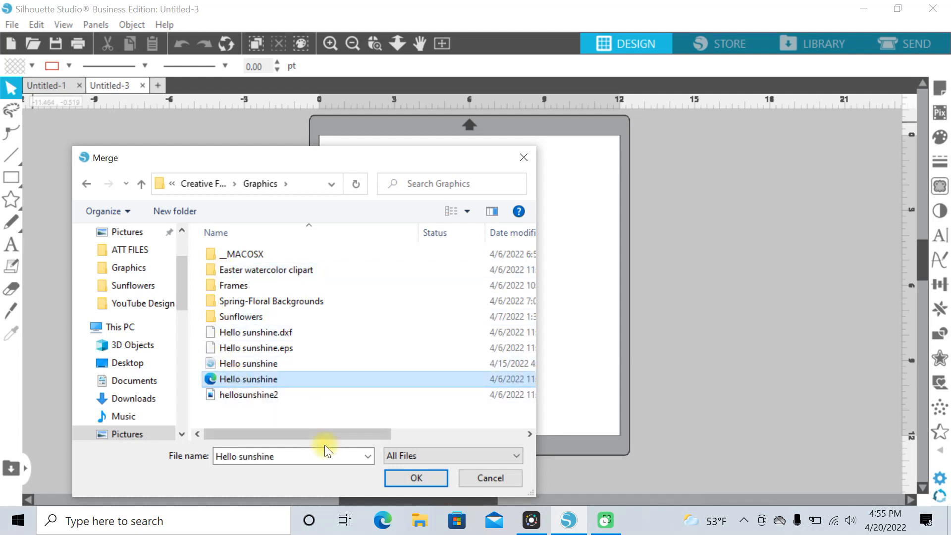
left_click(405, 475)
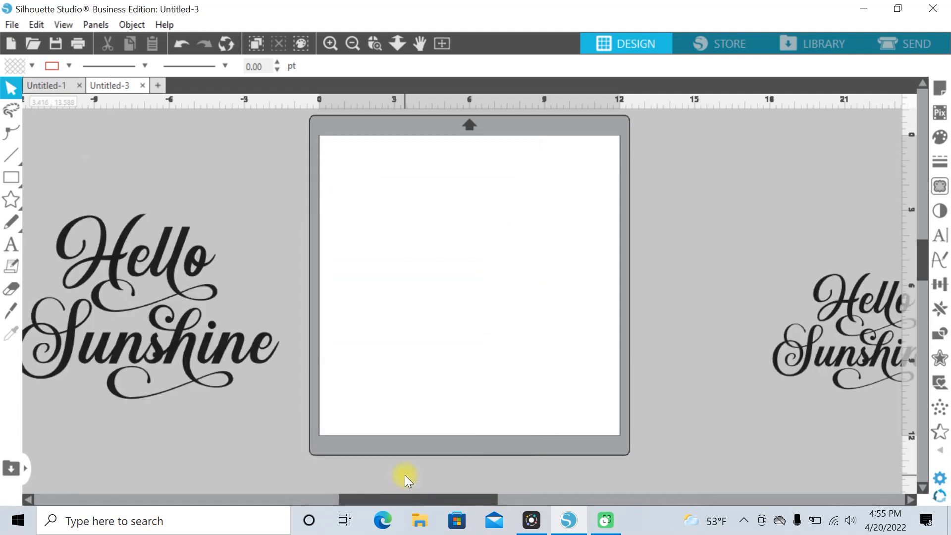
Merge sunflower image 2 from the Sunflowers folder into the document.
left_click(15, 27)
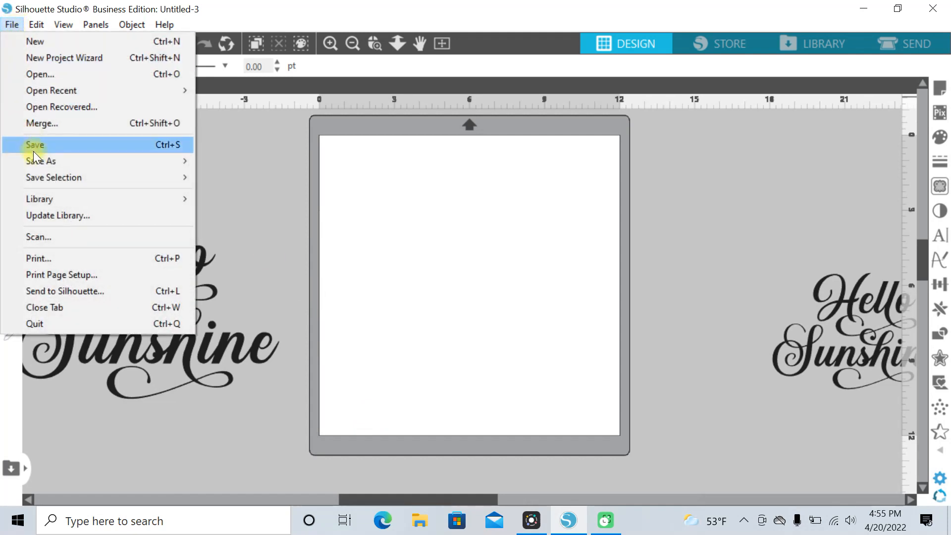
mouse_move(38, 165)
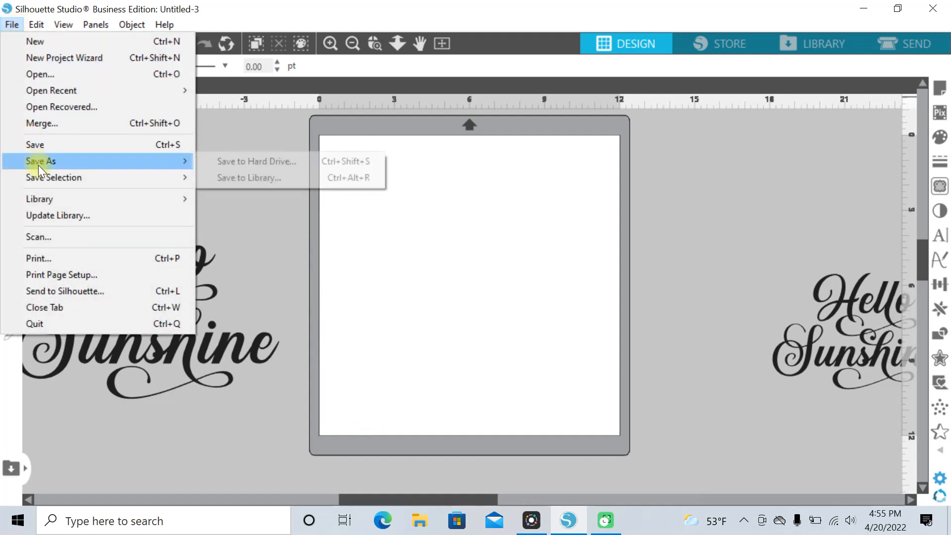
left_click(42, 124)
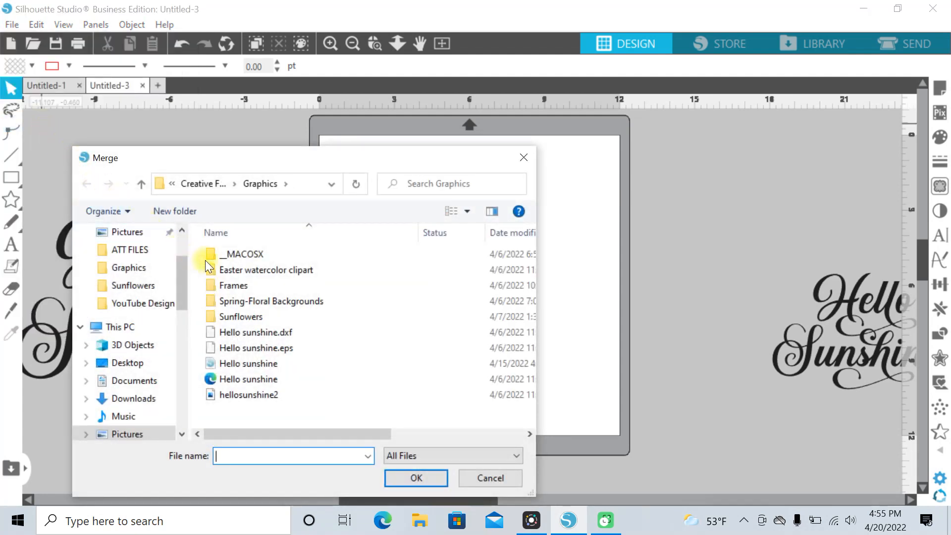
double_click(240, 317)
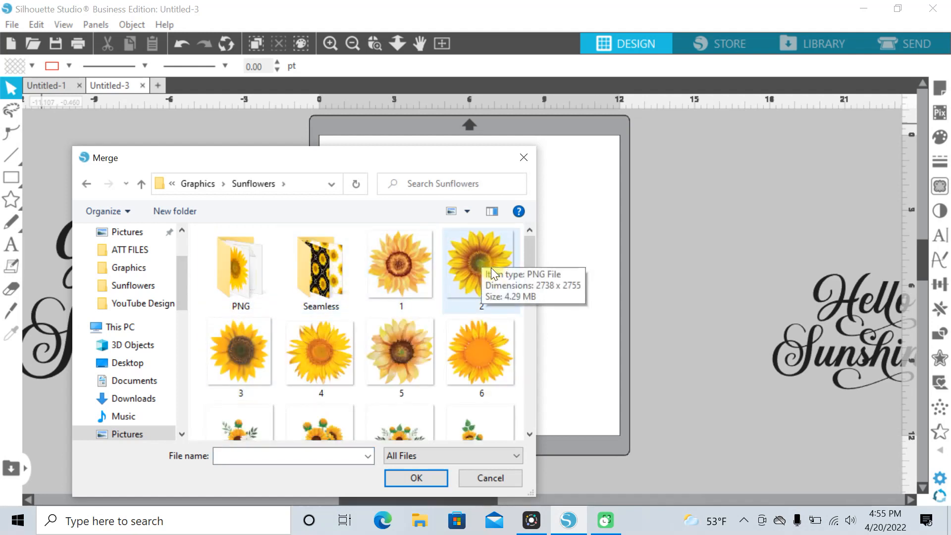
left_click(489, 279)
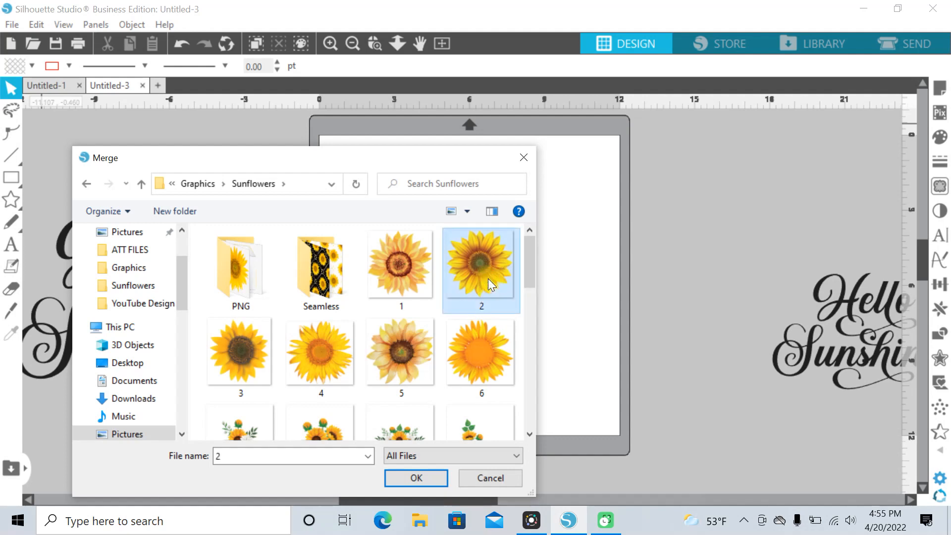
left_click(414, 480)
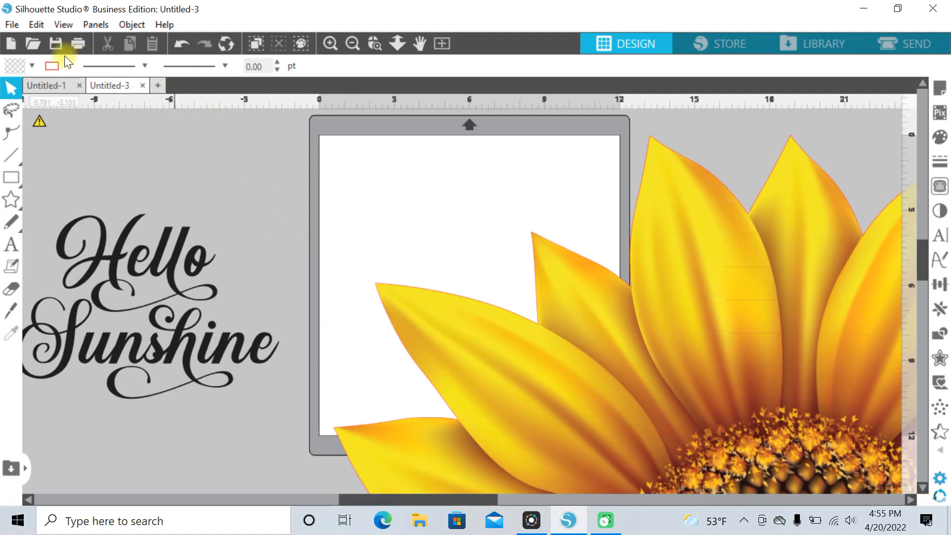
Merge the sunflower3 photo from the Sunflowers folder and shift it partly off the page's left edge.
left_click(12, 25)
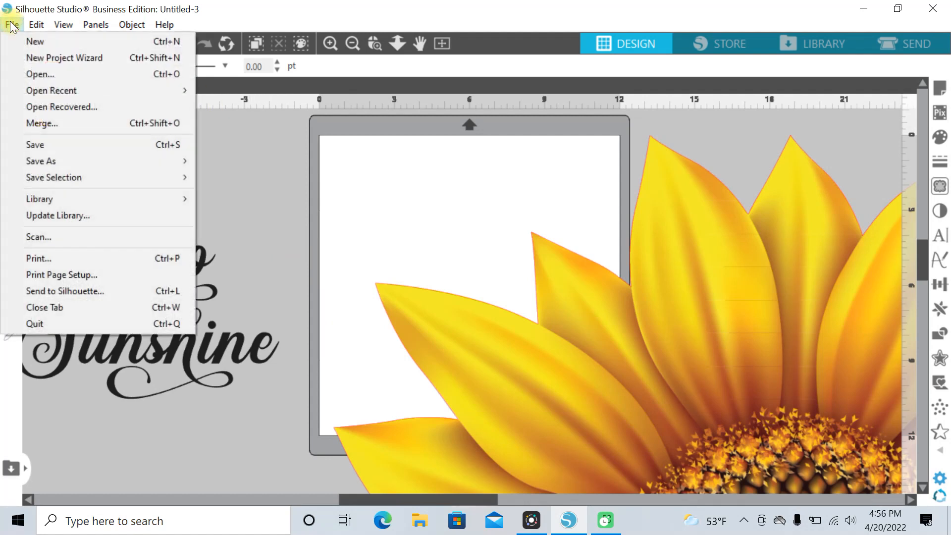
left_click(46, 123)
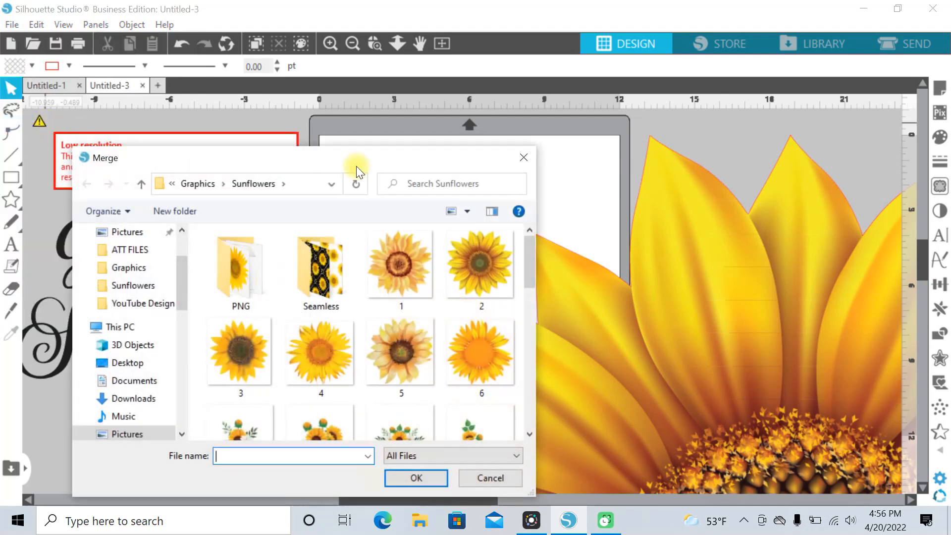
left_click_drag(528, 260, 545, 375)
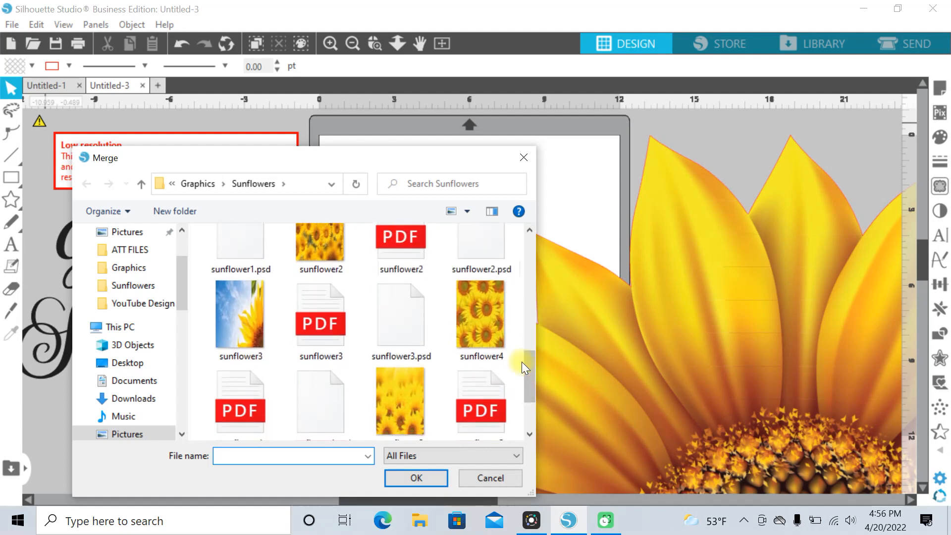
left_click(221, 311)
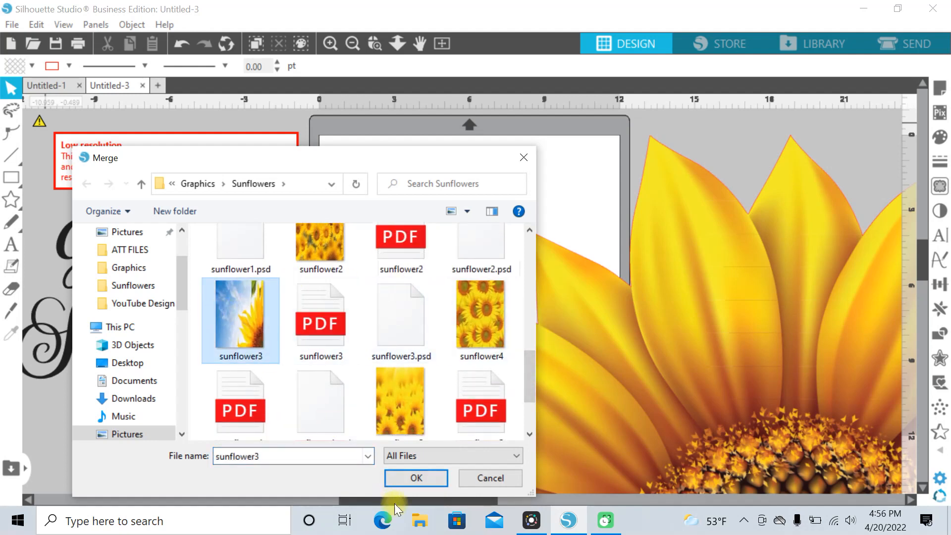
left_click(426, 482)
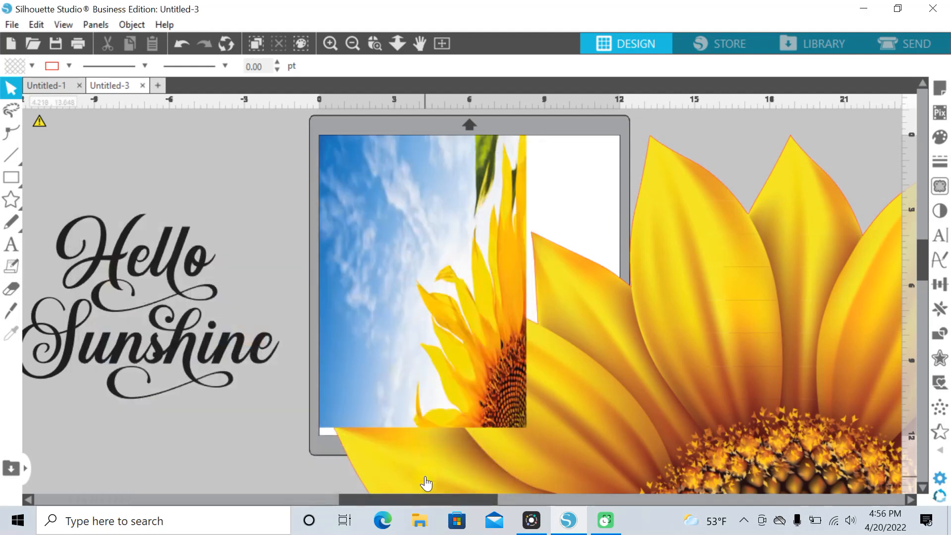
left_click_drag(415, 330, 318, 297)
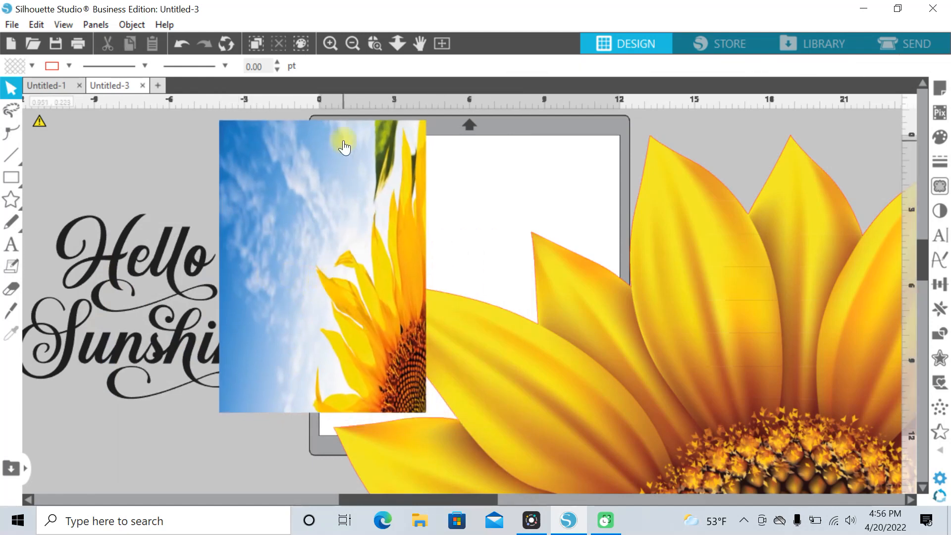
Shrink the oversized sunflower proportionally to about 19.06 by 19.19 in and move it up, clear of the smaller Hello Sunshine lettering.
left_click(353, 43)
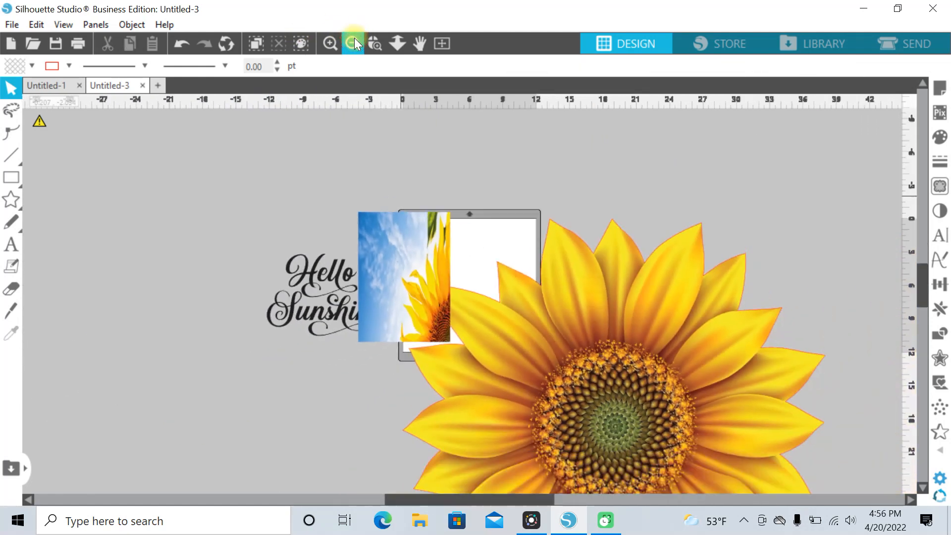
left_click(639, 334)
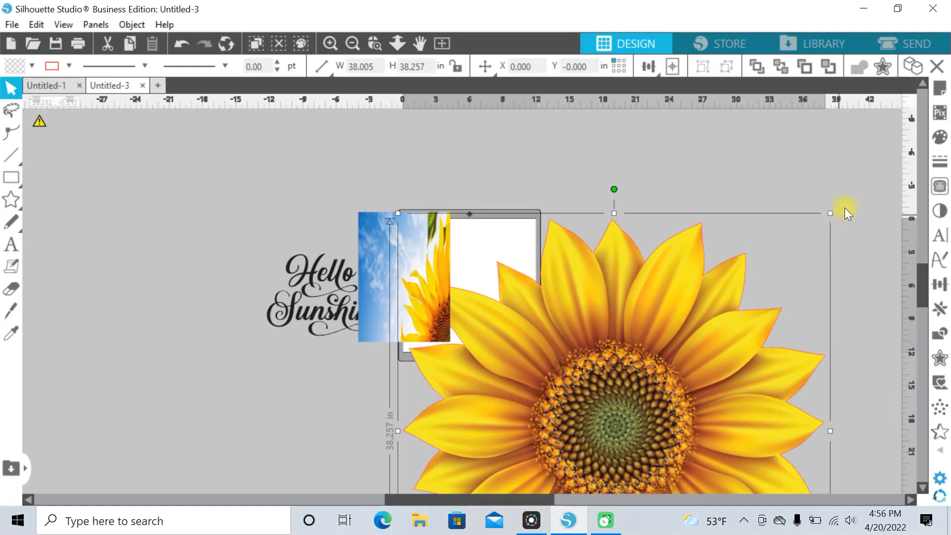
left_click_drag(829, 212, 601, 405)
left_click_drag(526, 466, 590, 124)
Delete the smaller, extra Hello Sunshine lettering to the right of the page.
left_click_drag(652, 329, 683, 341)
left_click(681, 342)
left_click_drag(738, 378, 646, 298)
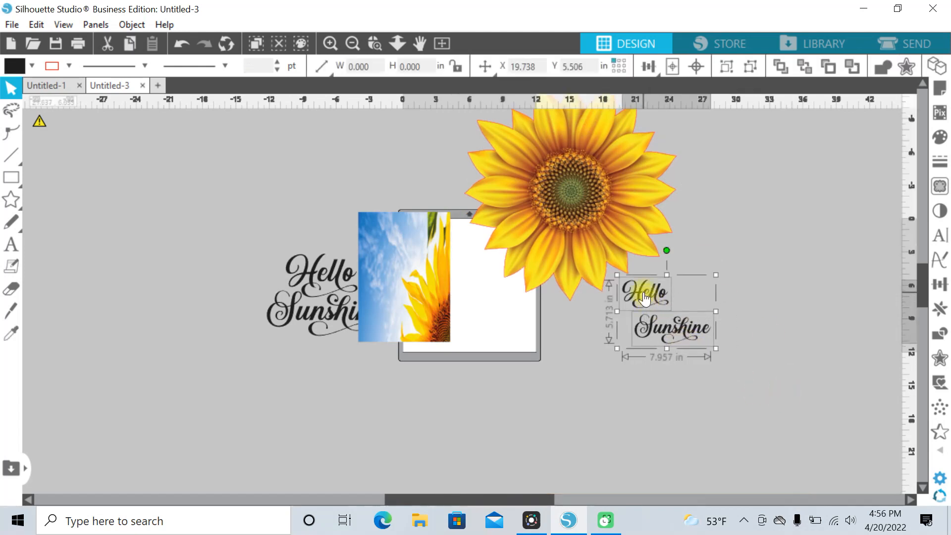
key("Delete")
Shrink the sunflower to about 7.78 by 7.83 in and place it over the page's right edge at about X 8.54, Y 1.34 in.
left_click_drag(631, 236, 633, 304)
left_click(640, 257)
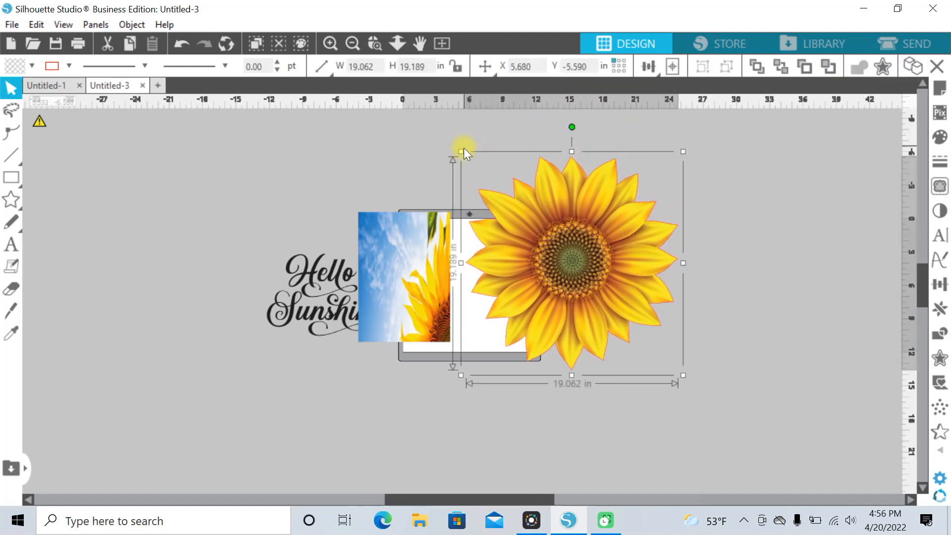
left_click_drag(461, 151, 608, 256)
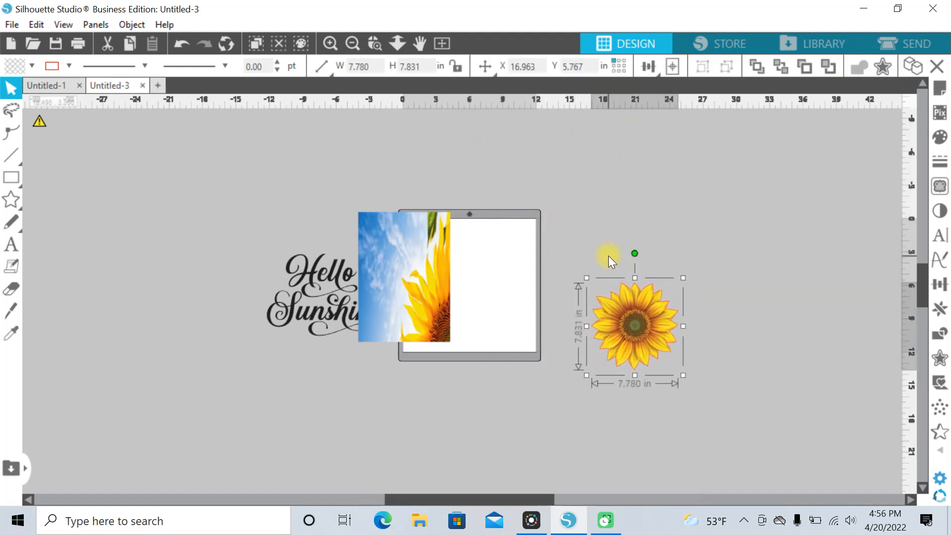
left_click_drag(644, 330, 550, 279)
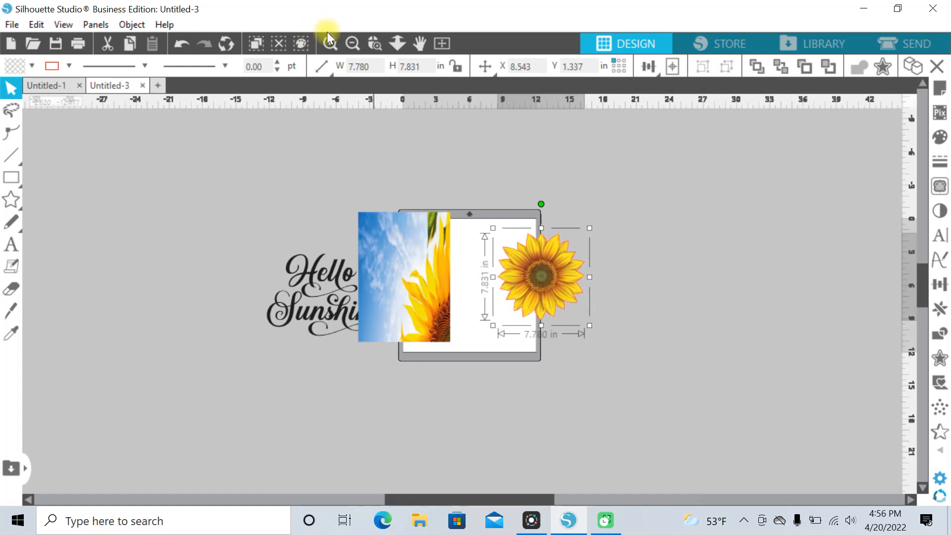
Remove the red outline from the sunflower by setting its line color to transparent.
left_click(376, 50)
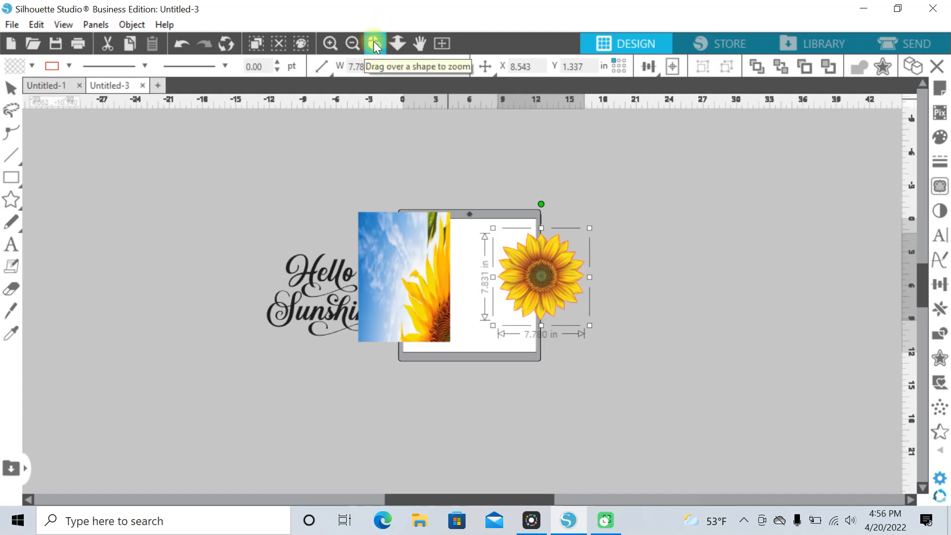
left_click_drag(503, 209, 540, 254)
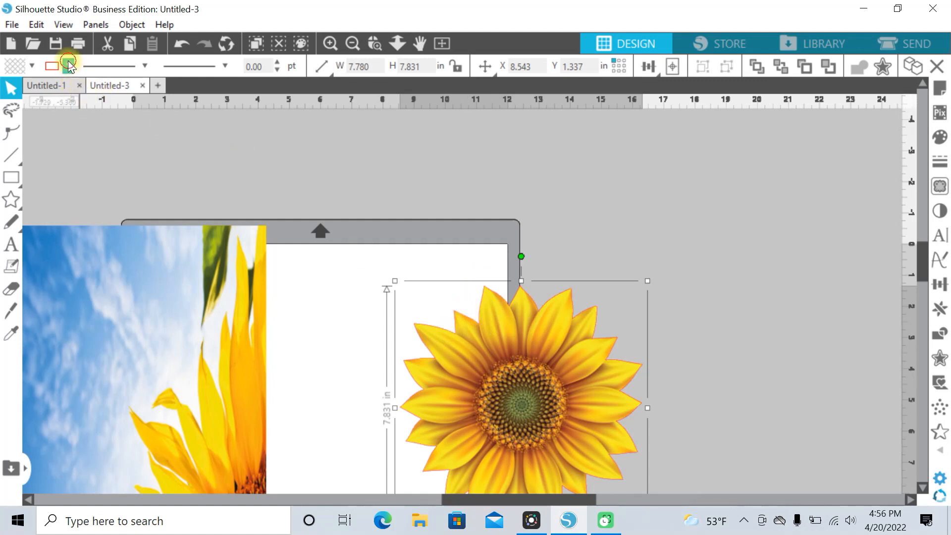
left_click(69, 65)
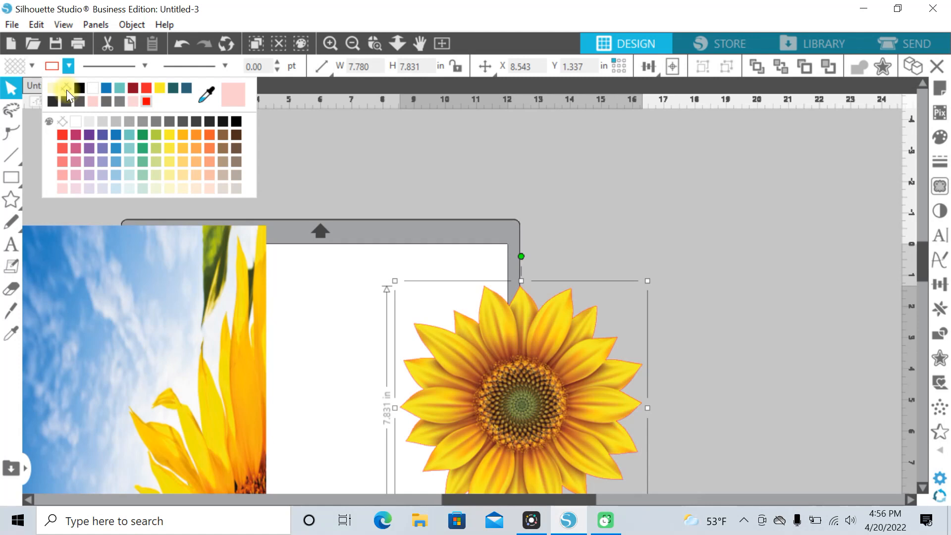
left_click(66, 90)
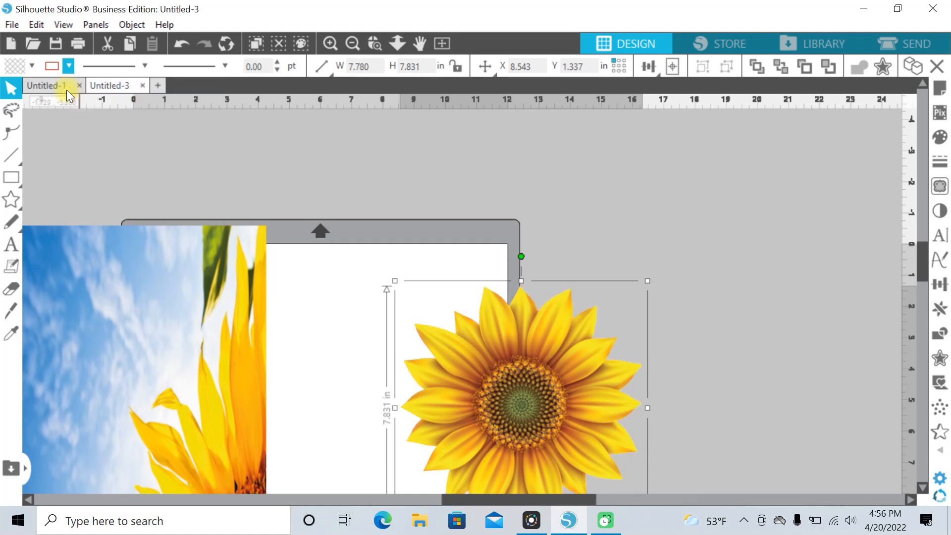
Move the Hello Sunshine lettering onto the page and place the sunflower photo just off the page's left side.
left_click(353, 53)
left_click_drag(276, 329, 321, 214)
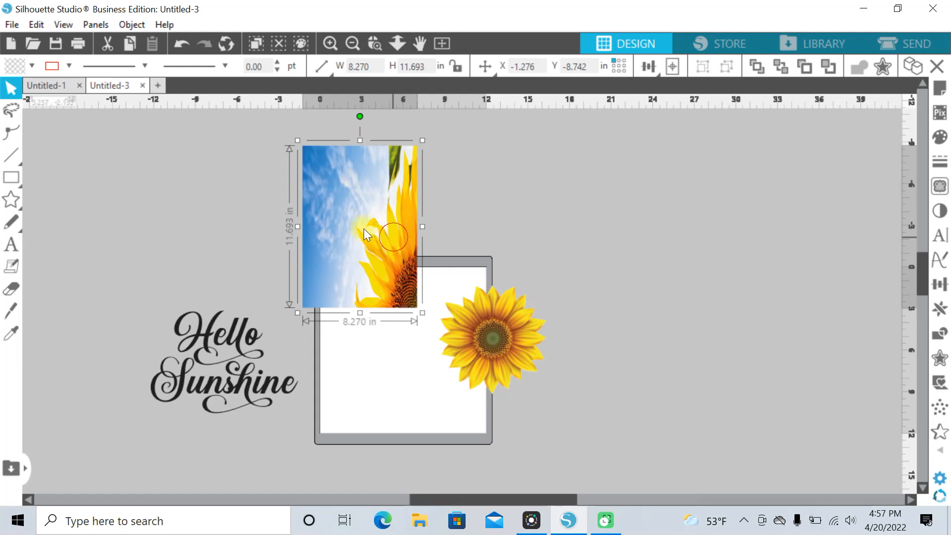
left_click_drag(364, 228, 136, 209)
left_click_drag(238, 323, 413, 325)
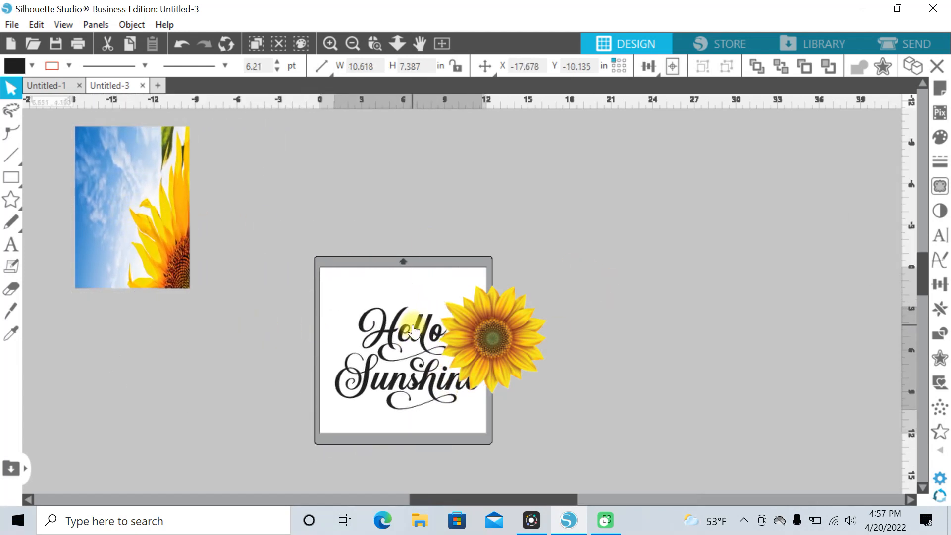
left_click(377, 121)
left_click_drag(182, 180, 286, 304)
Move the sunflower to about X 7.84, Y 0.62 in and send it to the back, behind the Hello Sunshine lettering.
left_click(376, 48)
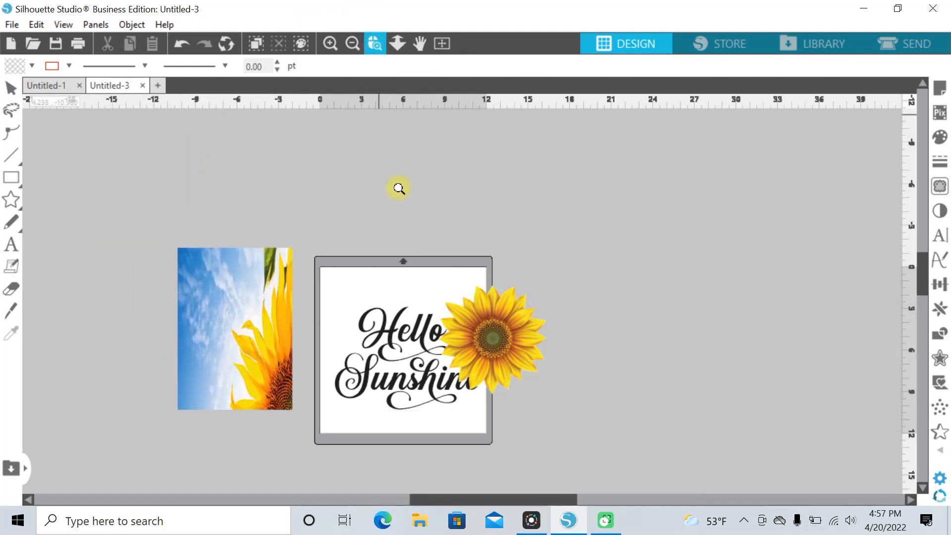
left_click_drag(322, 251, 531, 415)
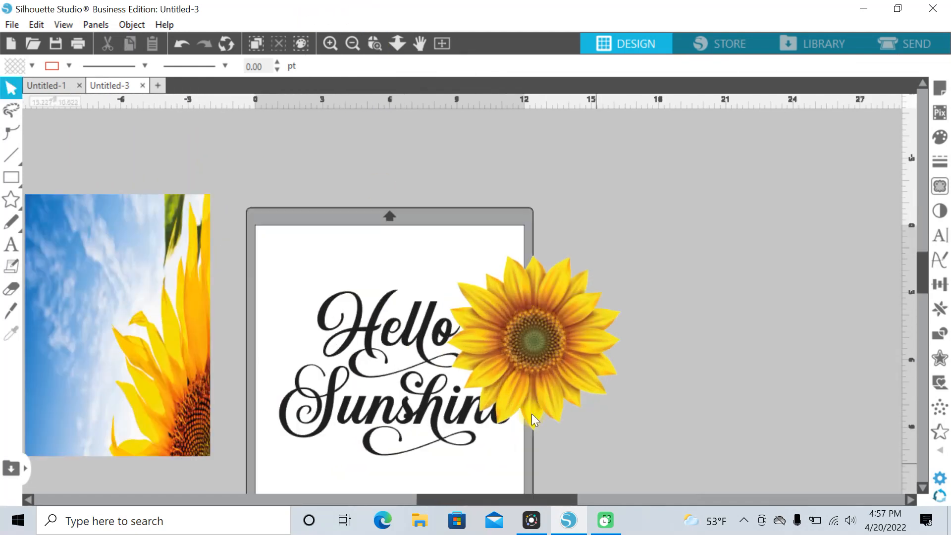
left_click_drag(647, 314, 622, 282)
key("Escape")
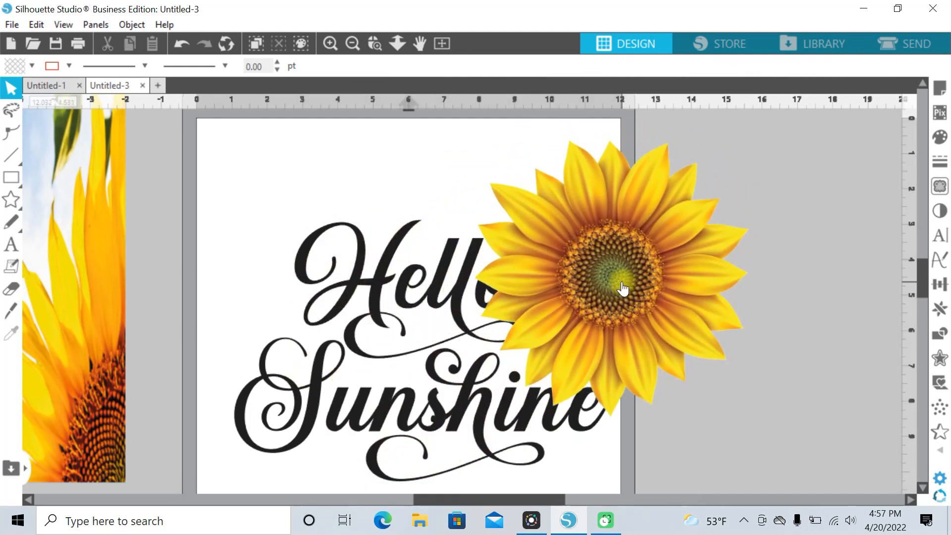
right_click(622, 283)
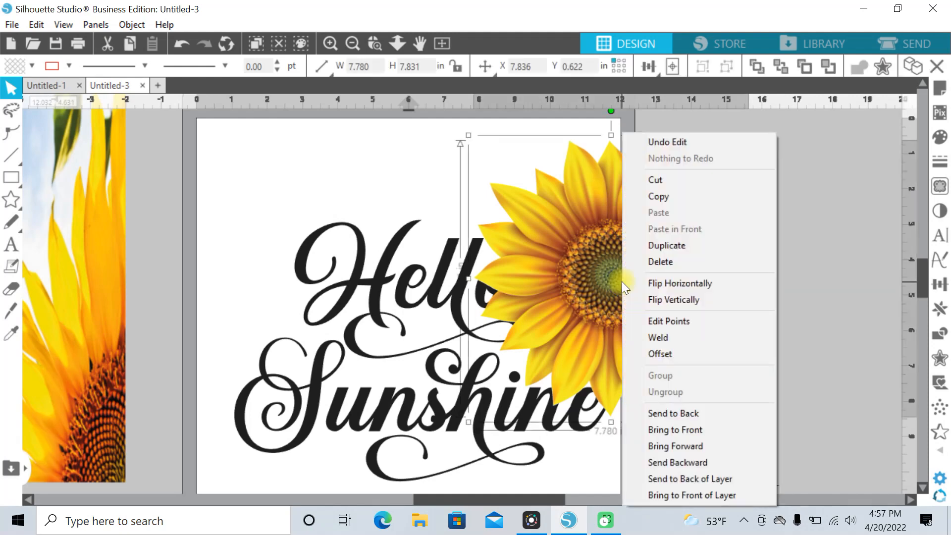
left_click(671, 413)
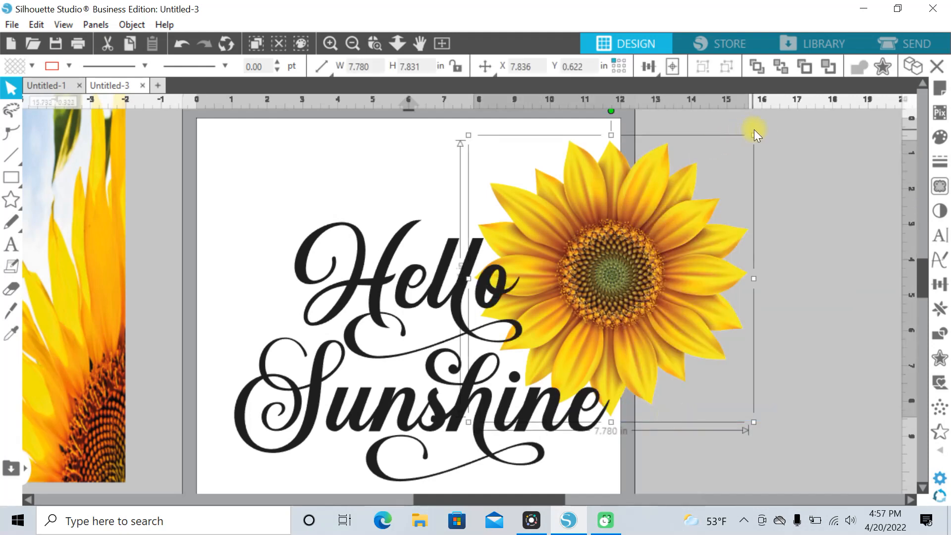
Shrink the sunflower to about 3.05 in wide and place it behind the "o" of Hello at about X 6.85, Y 3.28 in.
left_click_drag(752, 136, 558, 308)
left_click_drag(544, 420, 510, 278)
left_click_drag(542, 237, 554, 221)
left_click_drag(517, 253, 512, 261)
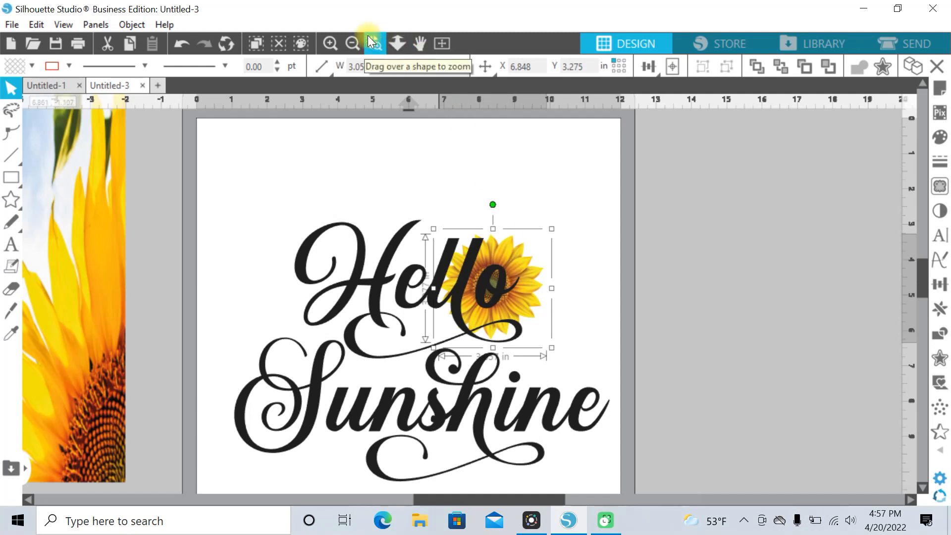
left_click(576, 220)
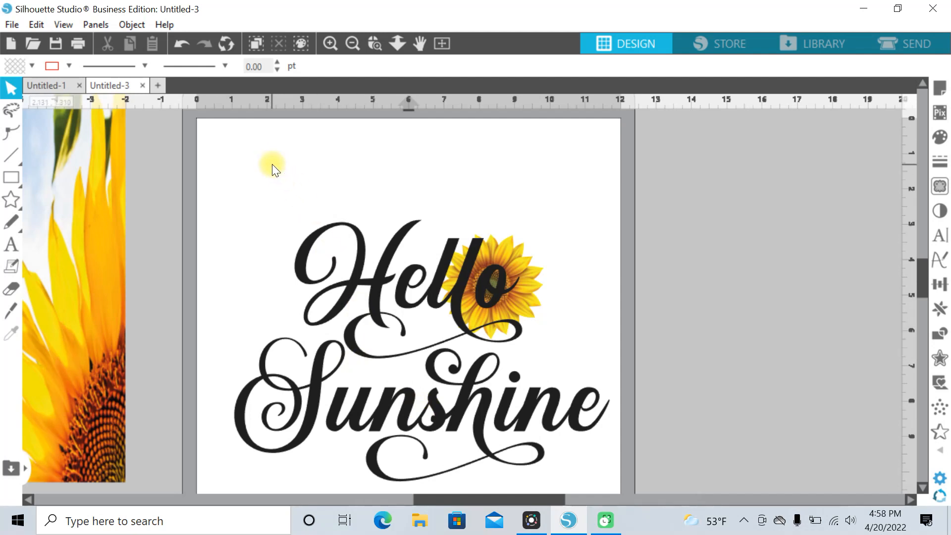
Group the Hello Sunshine lettering with the sunflower and move the group up to about X 0.92, Y 2.08 in.
left_click_drag(272, 165, 568, 427)
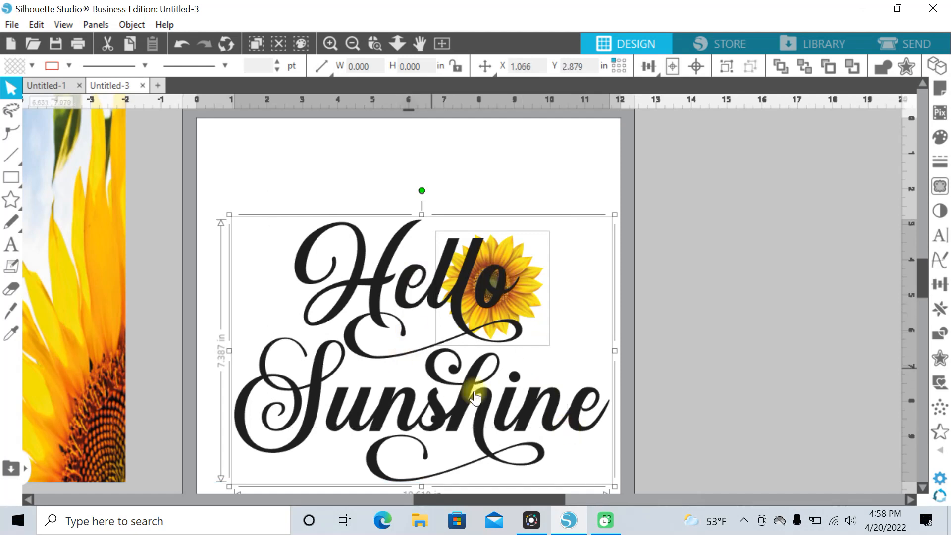
right_click(506, 315)
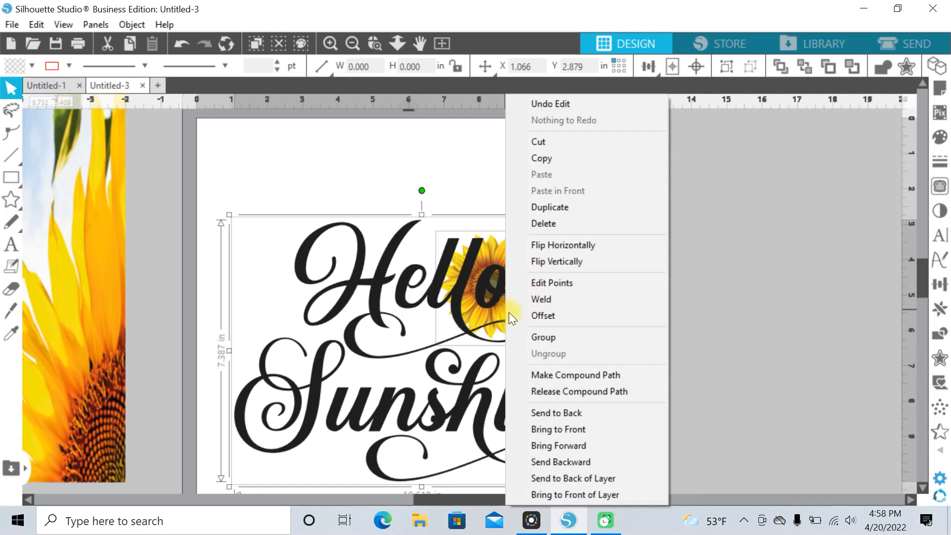
left_click(545, 336)
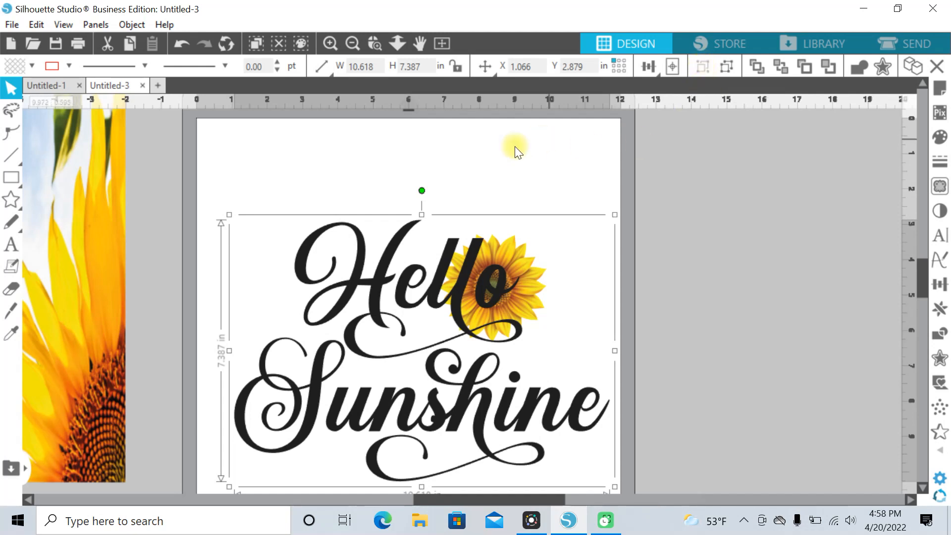
left_click(487, 151)
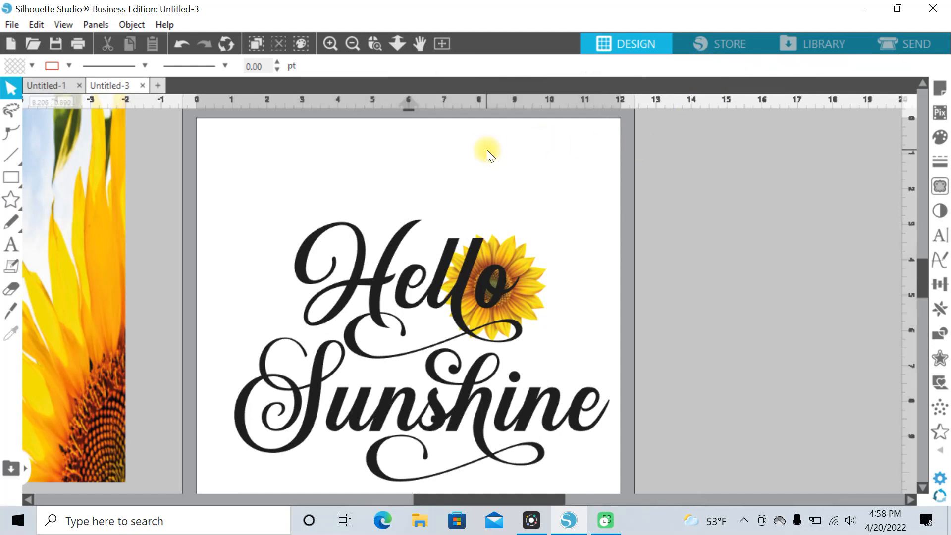
left_click_drag(473, 291, 466, 263)
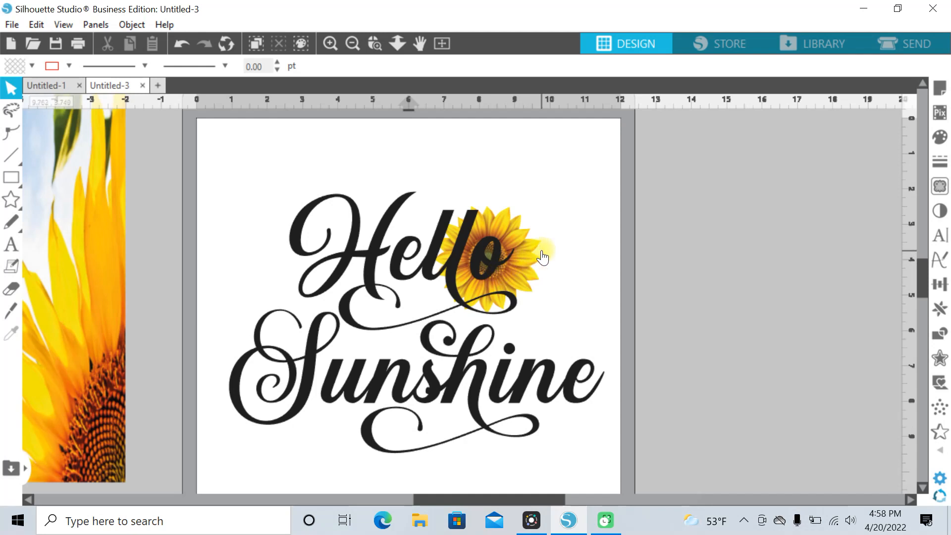
Create a 0.375 in offset with rounded corners around the group, then move the group off the right side of the page.
left_click(509, 265)
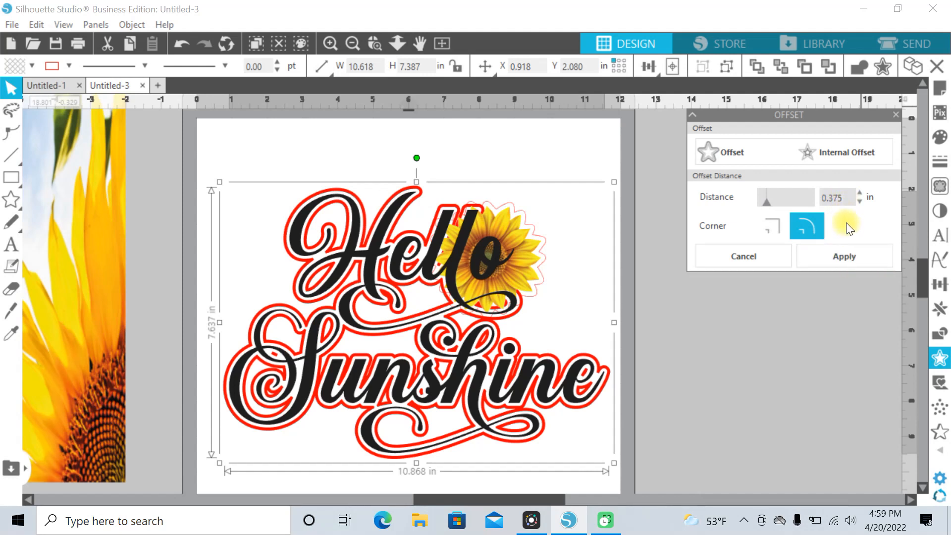
left_click(852, 260)
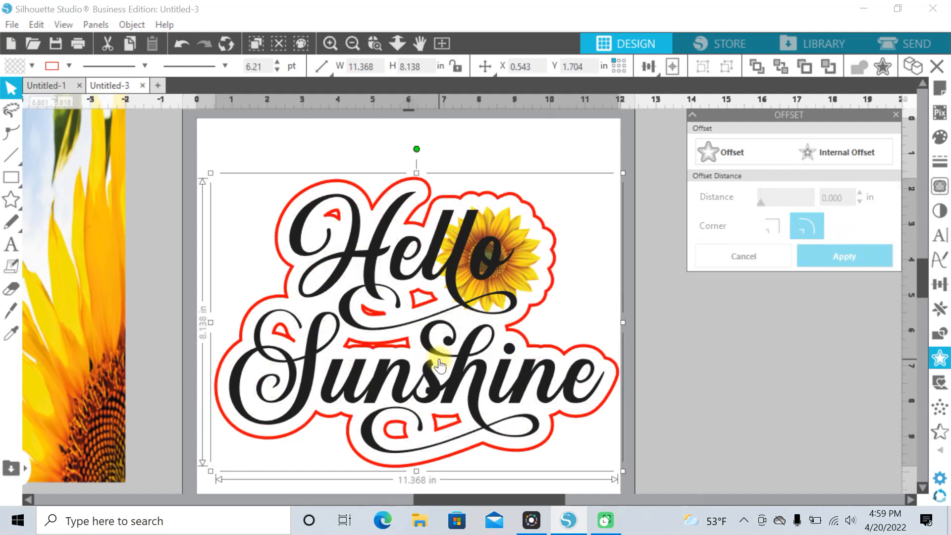
left_click_drag(603, 317, 667, 272)
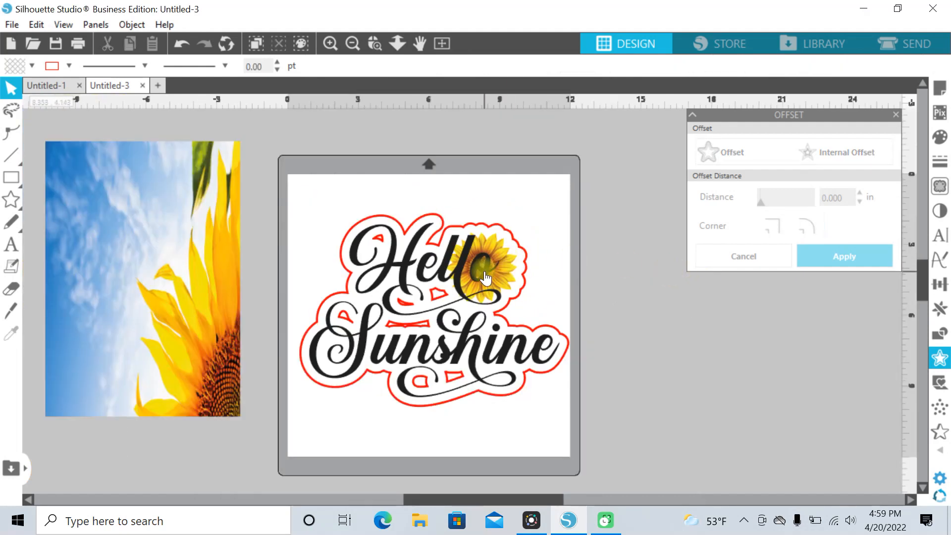
left_click(504, 272)
left_click_drag(504, 271, 876, 350)
Release the offset outline's compound path and delete the small inner cutouts, keeping only the outer contour.
left_click(462, 265)
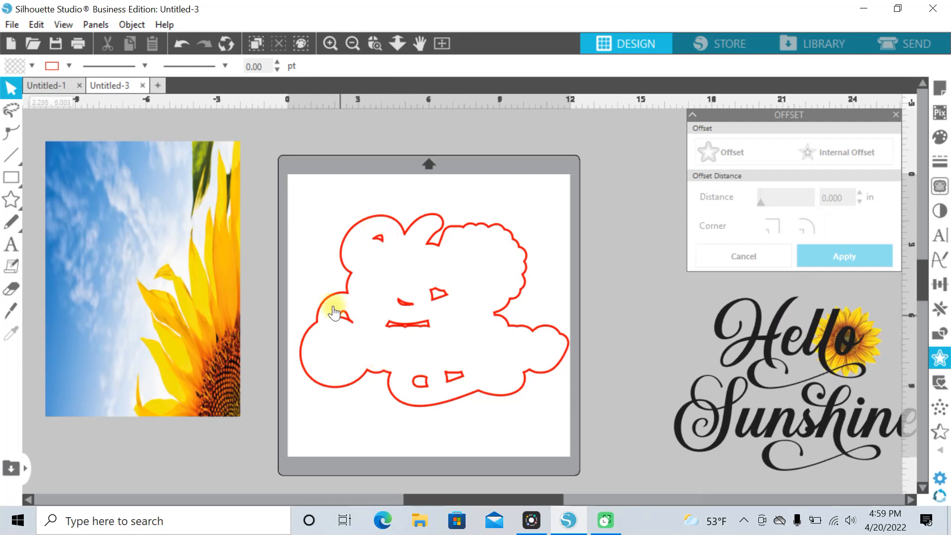
right_click(442, 297)
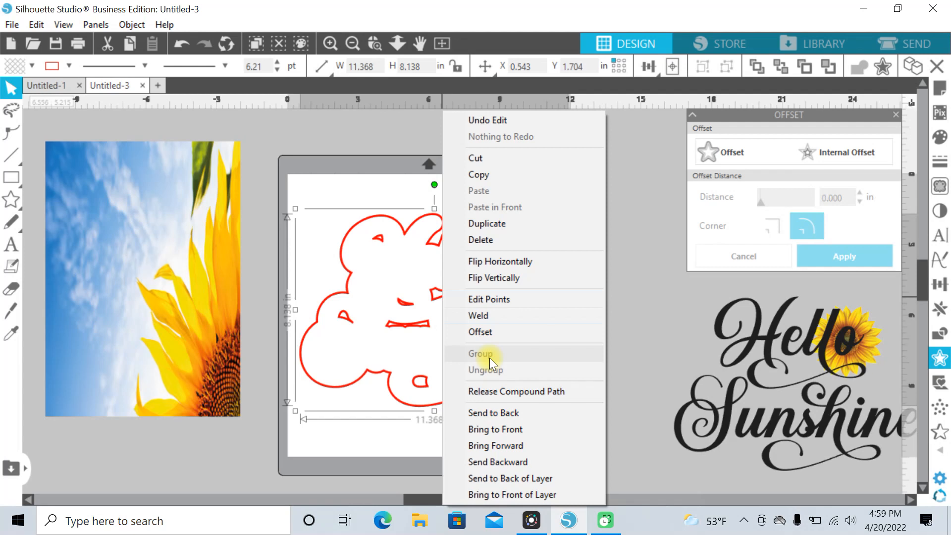
left_click(497, 391)
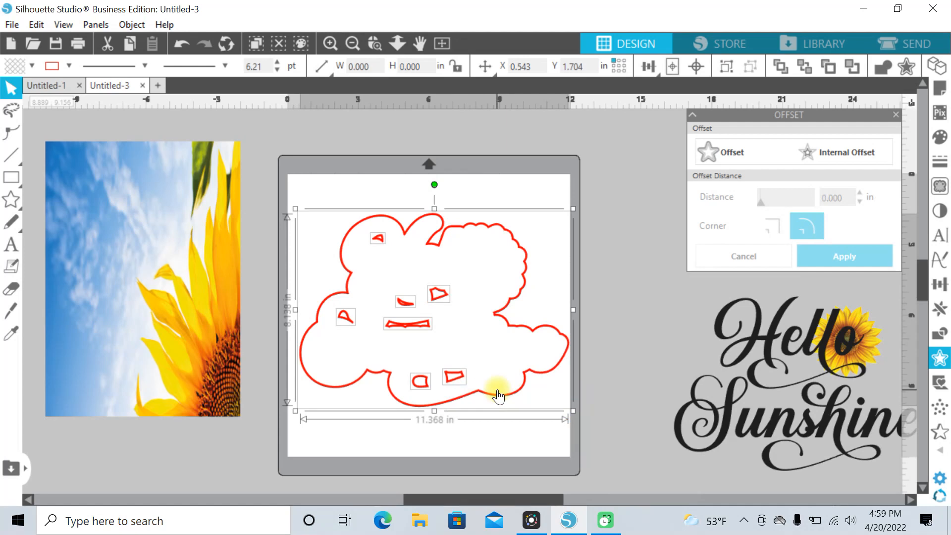
left_click(602, 178)
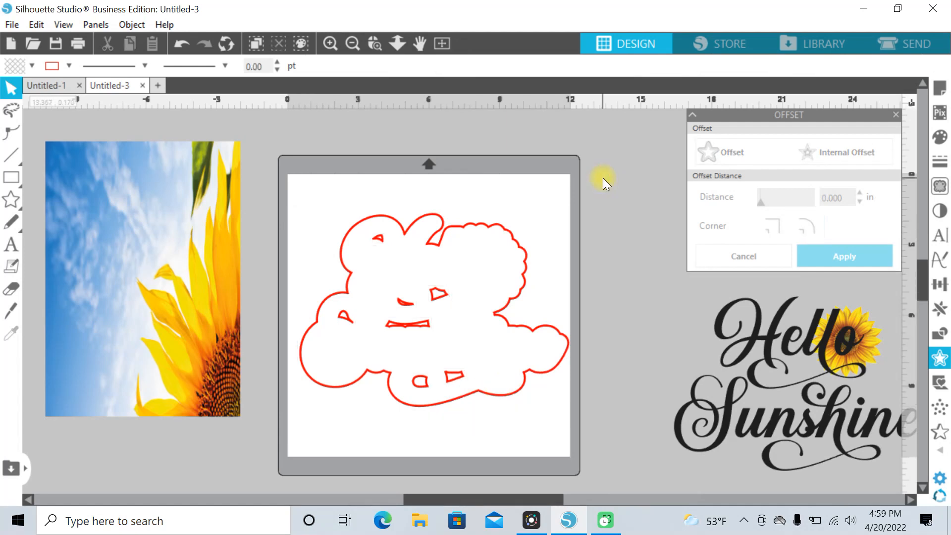
left_click_drag(349, 286, 561, 190)
left_click_drag(306, 198, 462, 397)
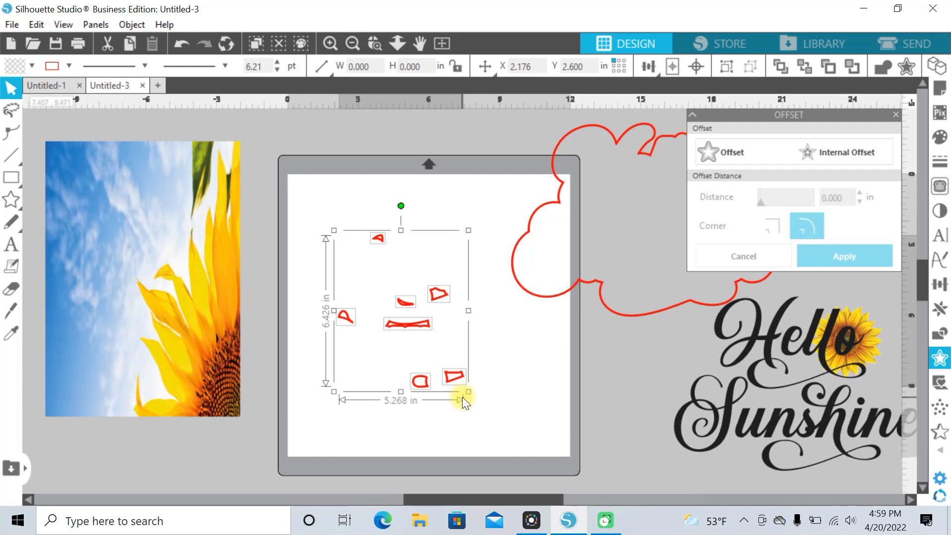
key("Delete")
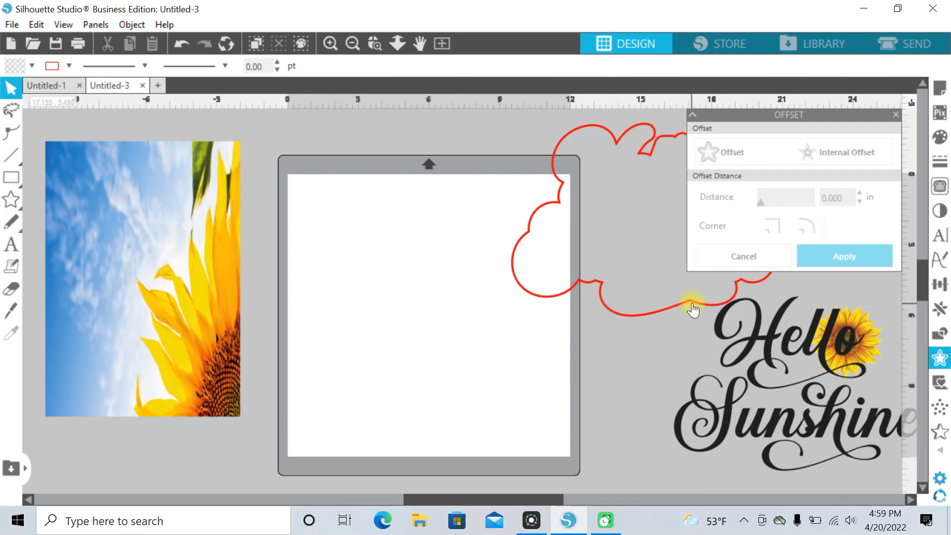
Return the outer contour to the page and place the grouped lettering and sunflower inside it.
left_click_drag(690, 304, 480, 384)
left_click_drag(823, 355, 457, 269)
left_click(376, 77)
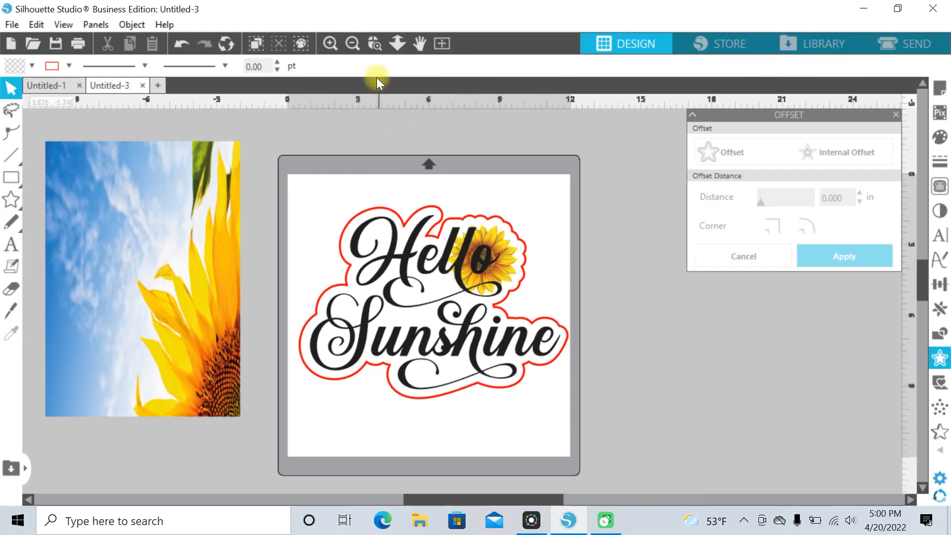
Make a copy of the outlined Hello Sunshine design beyond the page's upper-right corner, at about X 15.62, Y -9.77 in.
left_click(351, 49)
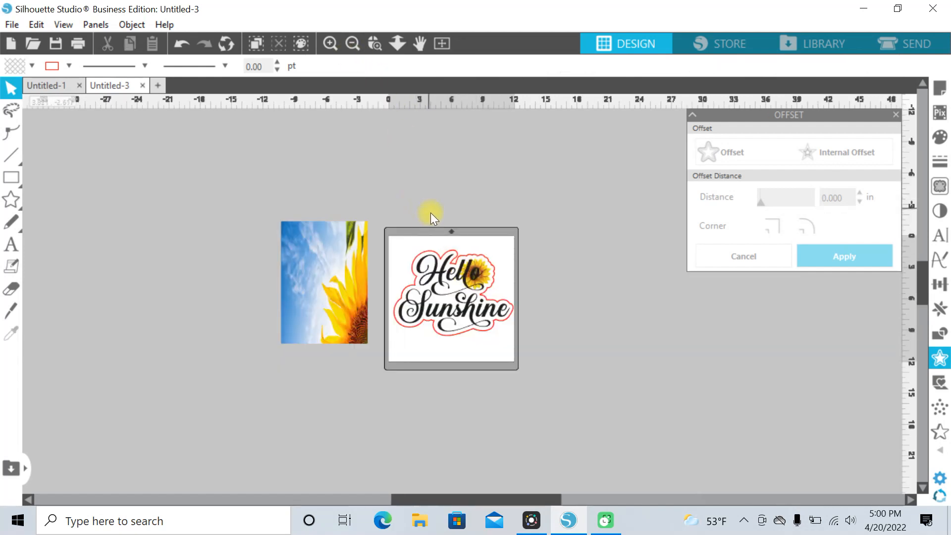
left_click(462, 297)
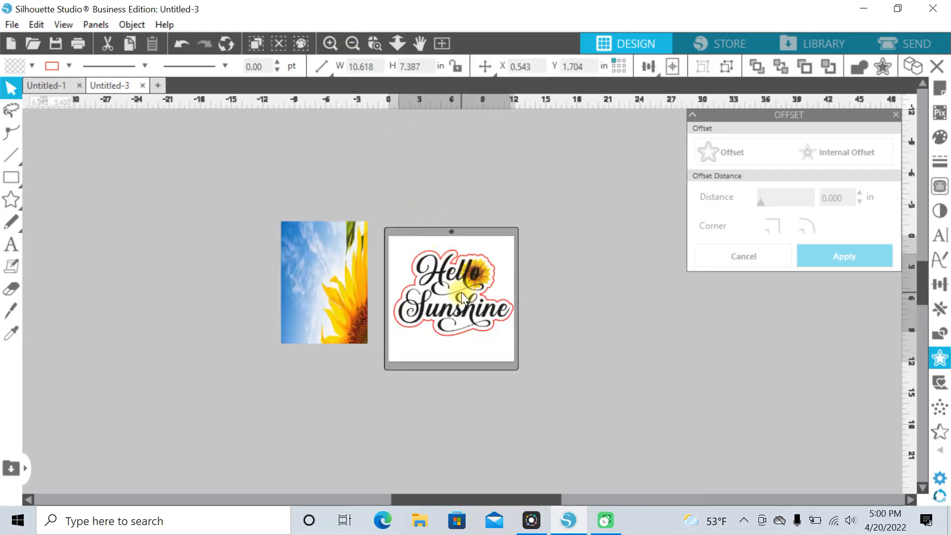
left_click(407, 160)
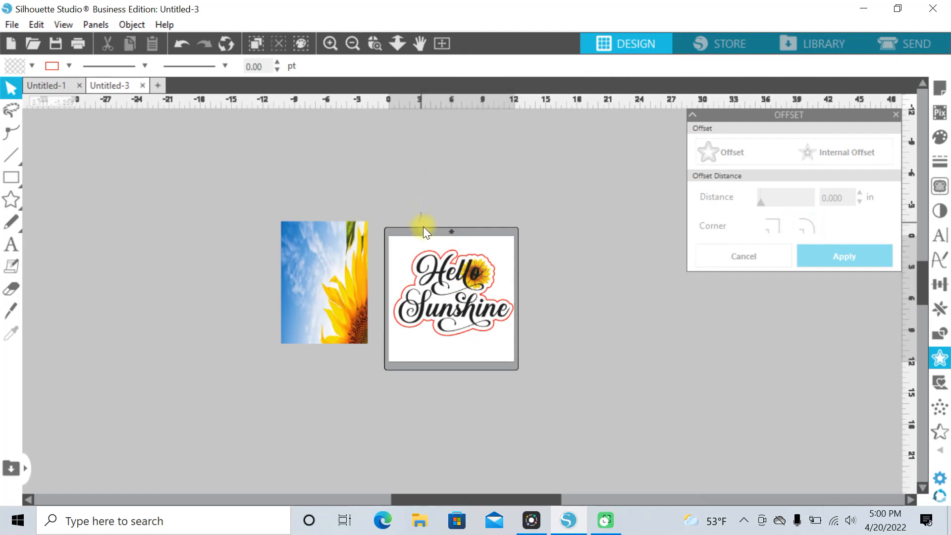
left_click(460, 269)
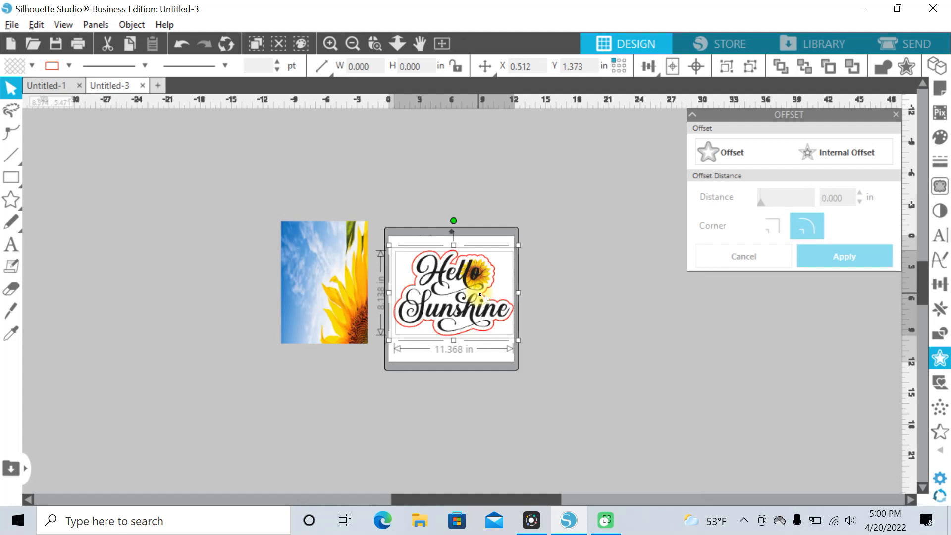
left_click_drag(479, 293, 637, 177)
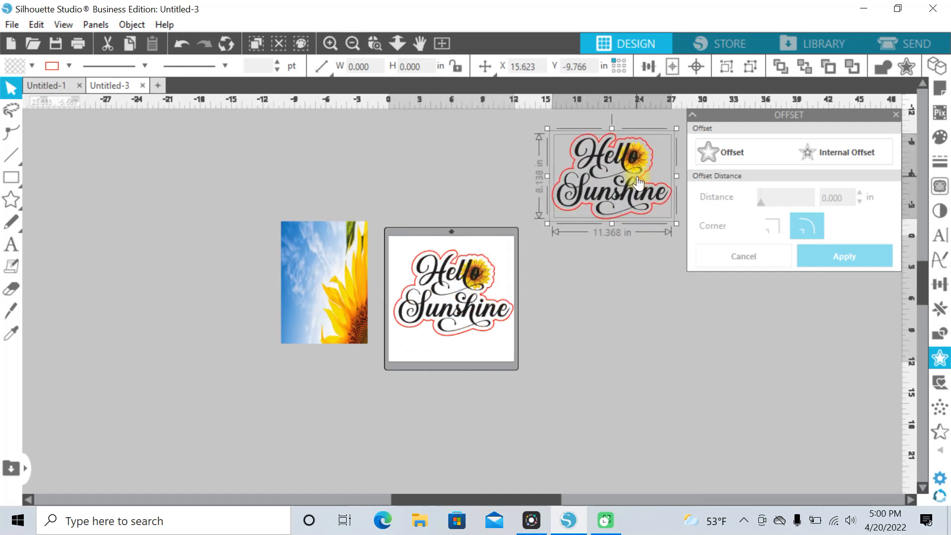
left_click(445, 281)
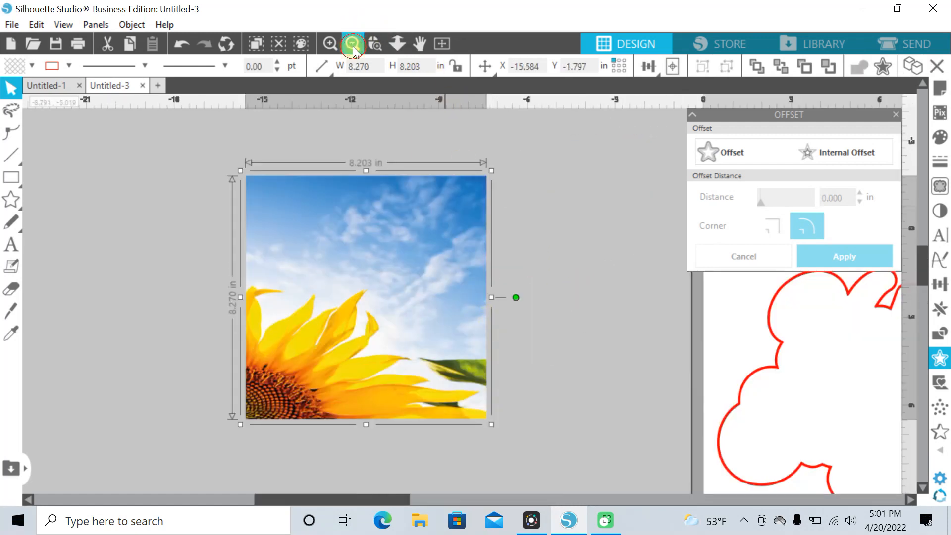
Enlarge the sunflower photo to about 16.60 by 16.47 in and place it left of the page at about X -18.32, Y -5.24 in.
left_click(353, 46)
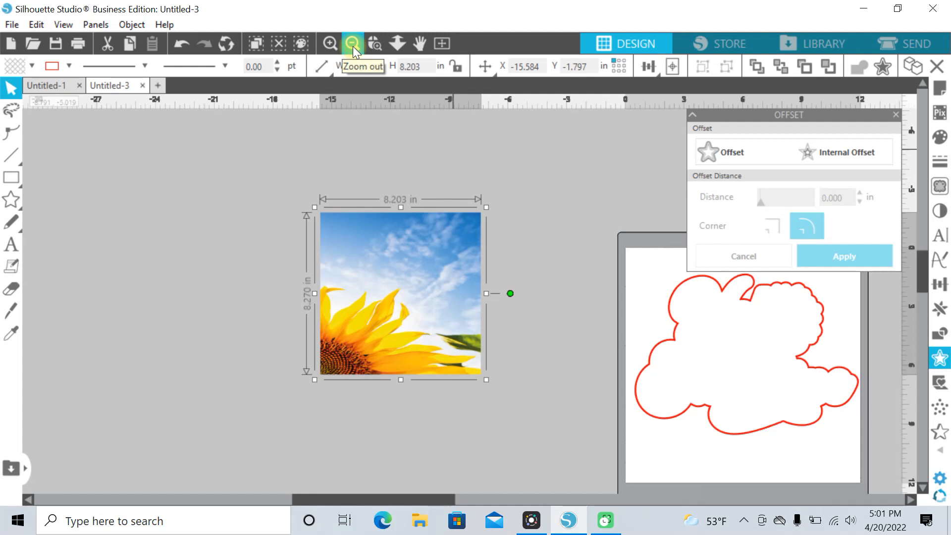
left_click(353, 47)
left_click(353, 46)
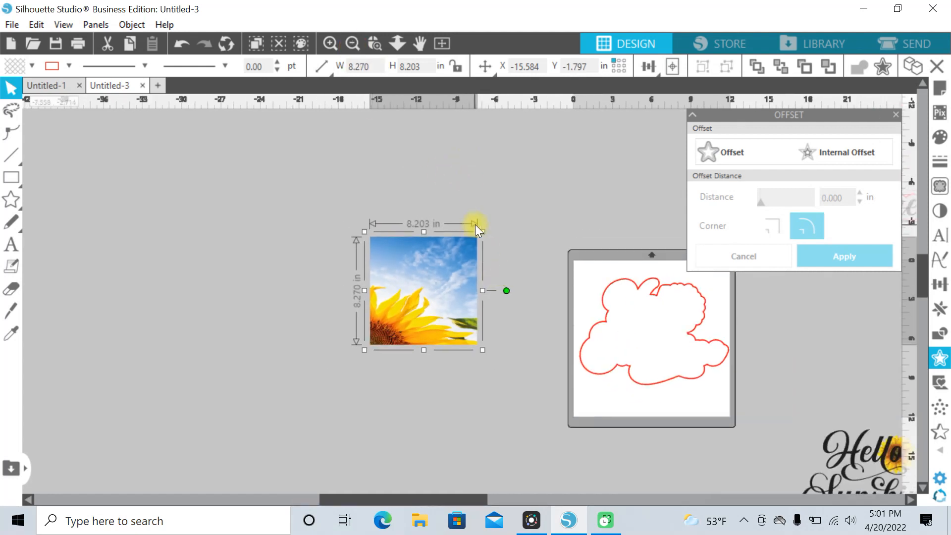
left_click_drag(483, 231, 622, 153)
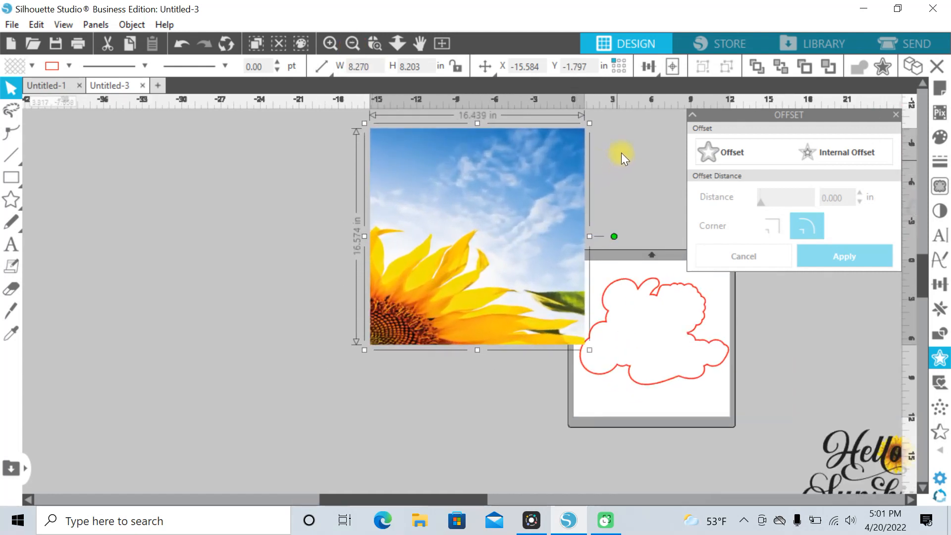
left_click_drag(545, 176, 506, 242)
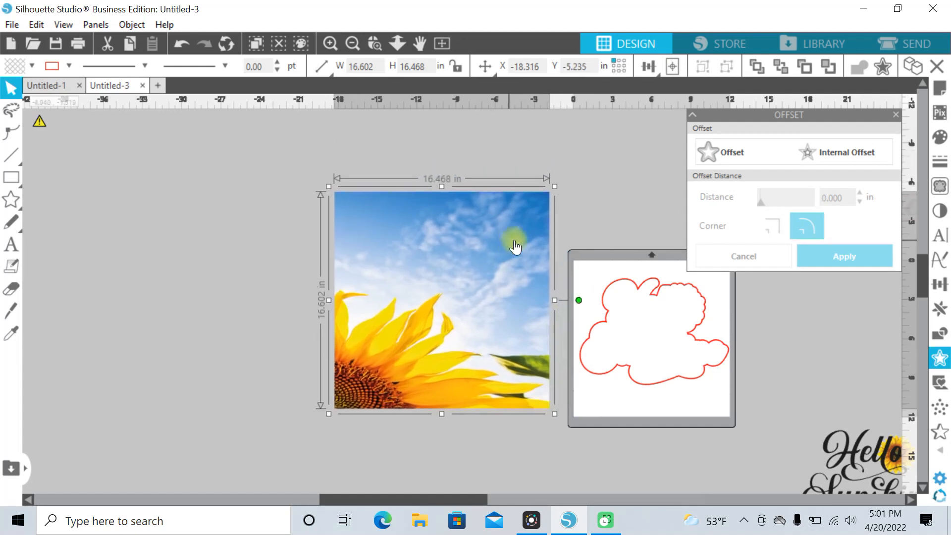
Move the outer contour partly over the sunflower photo to about X -5.98, Y -3.86 in and bring it to the front.
left_click_drag(693, 289, 607, 215)
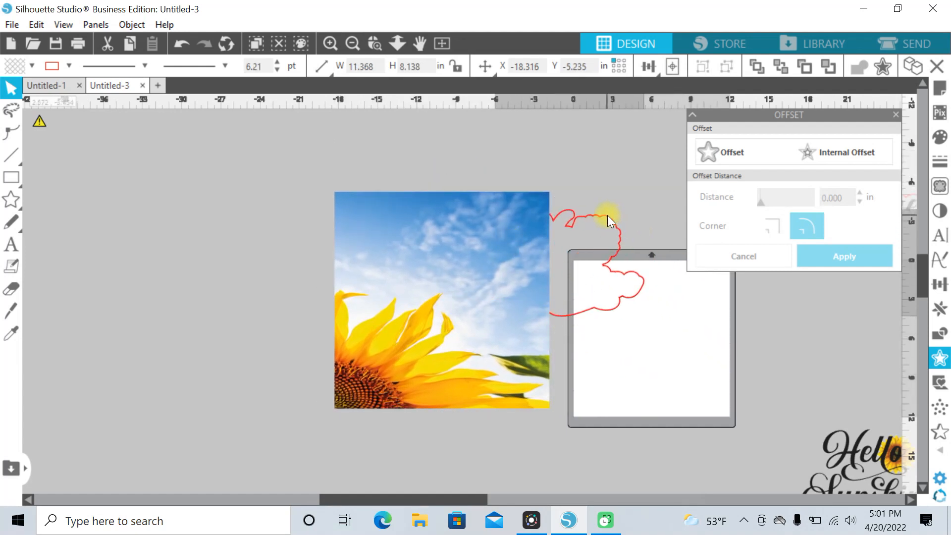
right_click(608, 215)
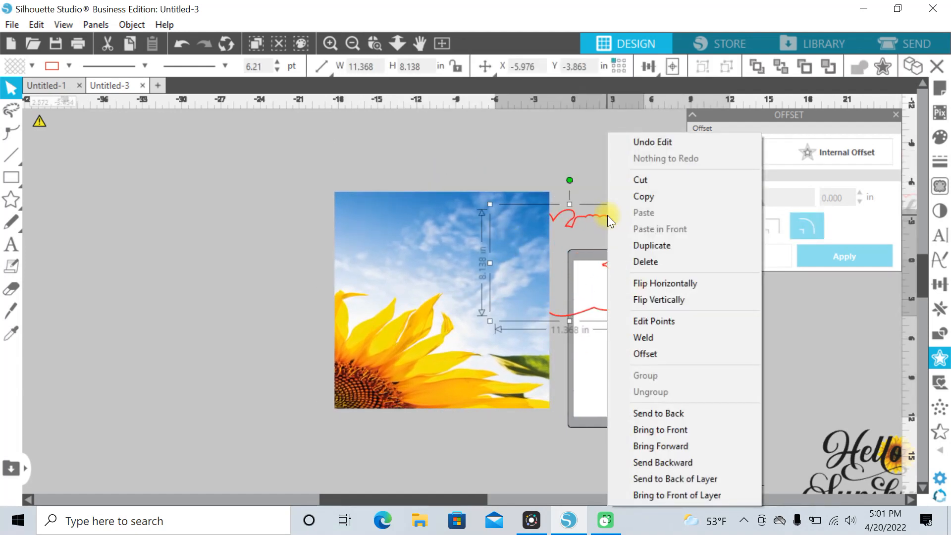
left_click(660, 430)
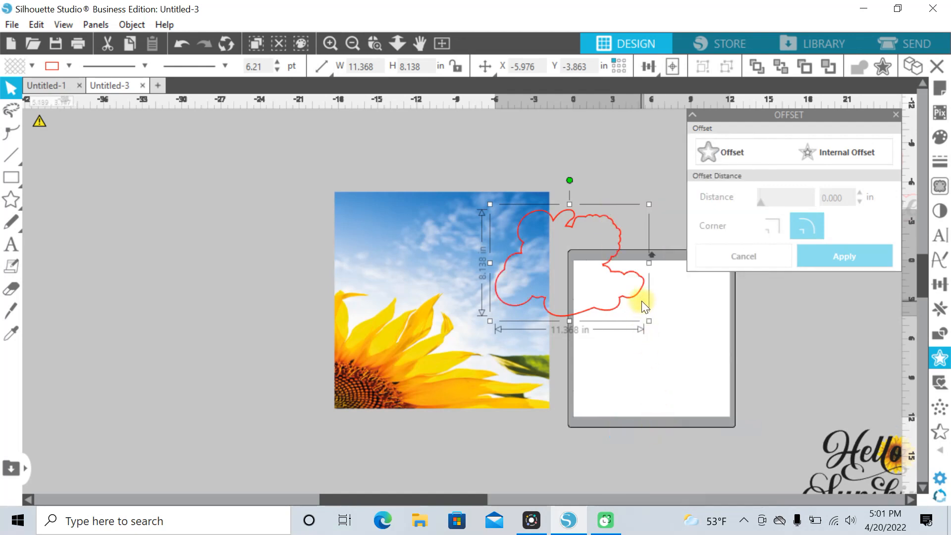
Move the outer contour fully onto the sky area of the sunflower photo, at about X -13.37, Y -4.55 in.
left_click_drag(637, 297, 543, 289)
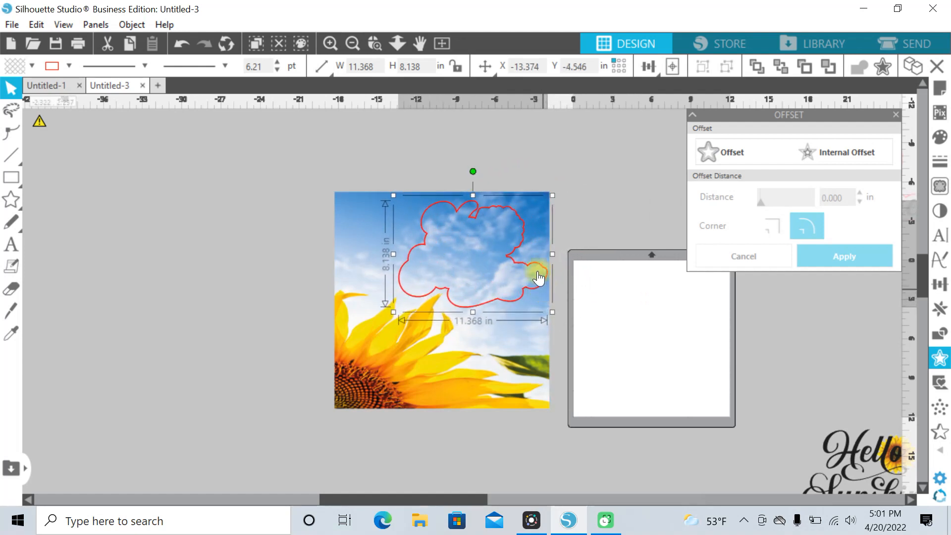
left_click(376, 44)
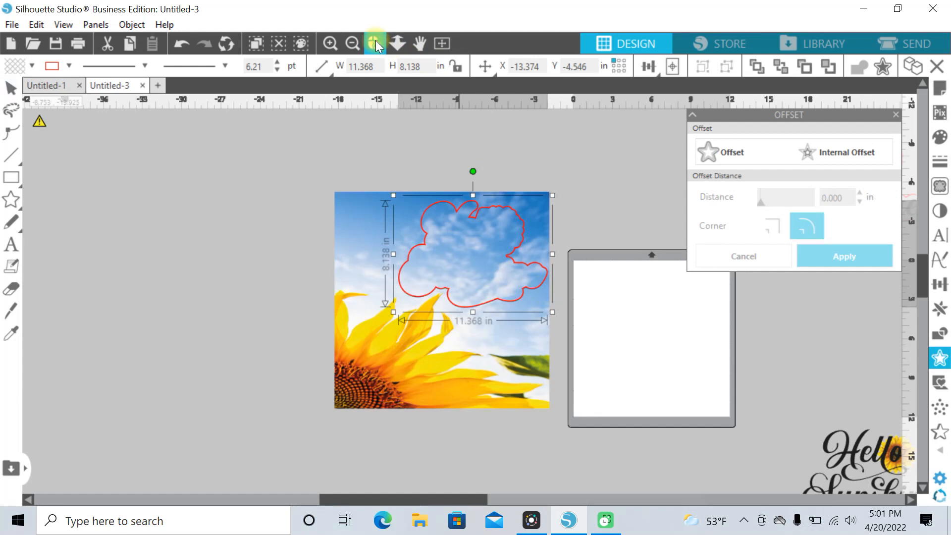
left_click_drag(323, 159, 571, 338)
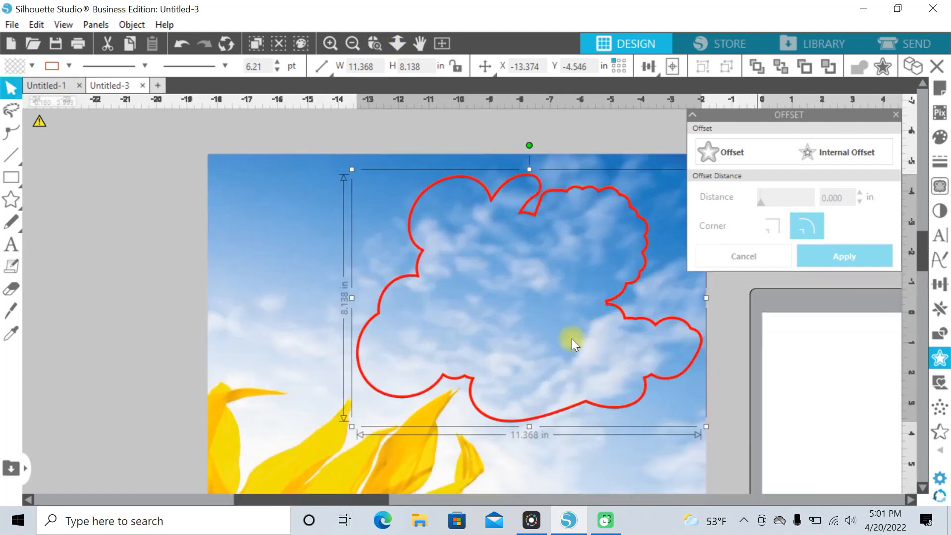
left_click(572, 338)
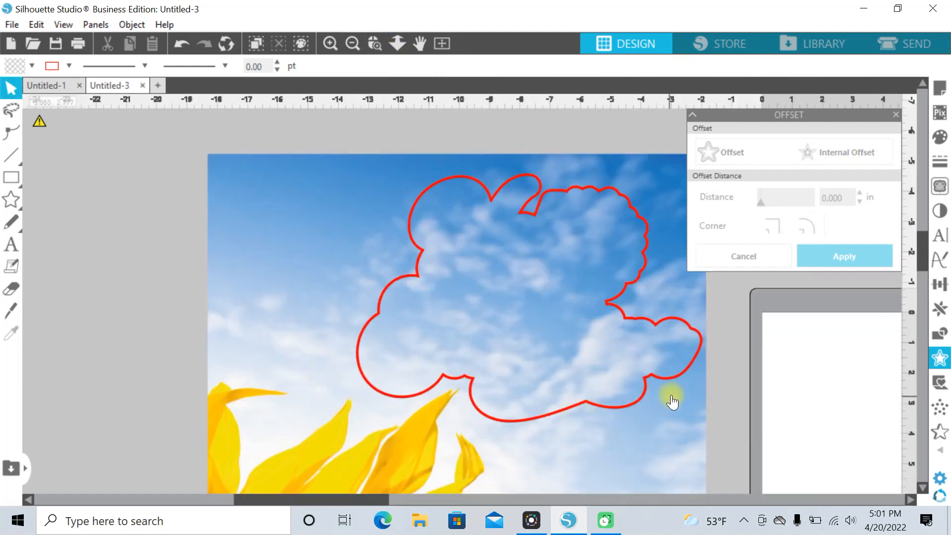
Shift the sunflower photo slightly and shrink it to about 15.97 by 15.84 in behind the contour.
left_click_drag(678, 377, 684, 388)
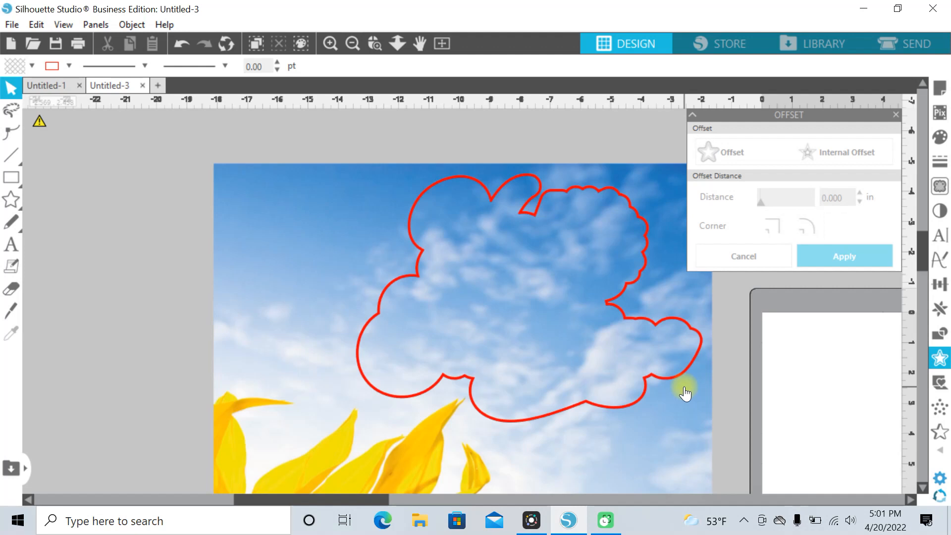
left_click(293, 214)
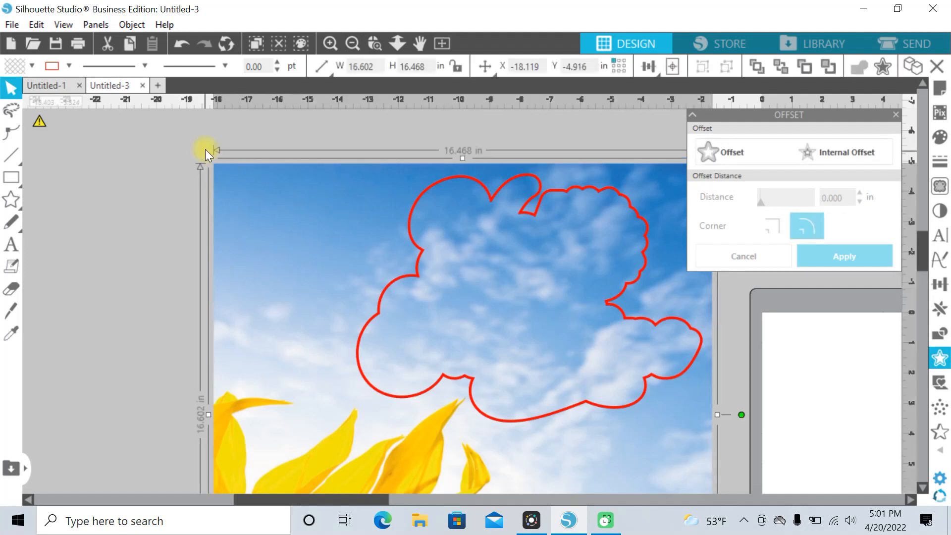
left_click_drag(210, 153, 227, 177)
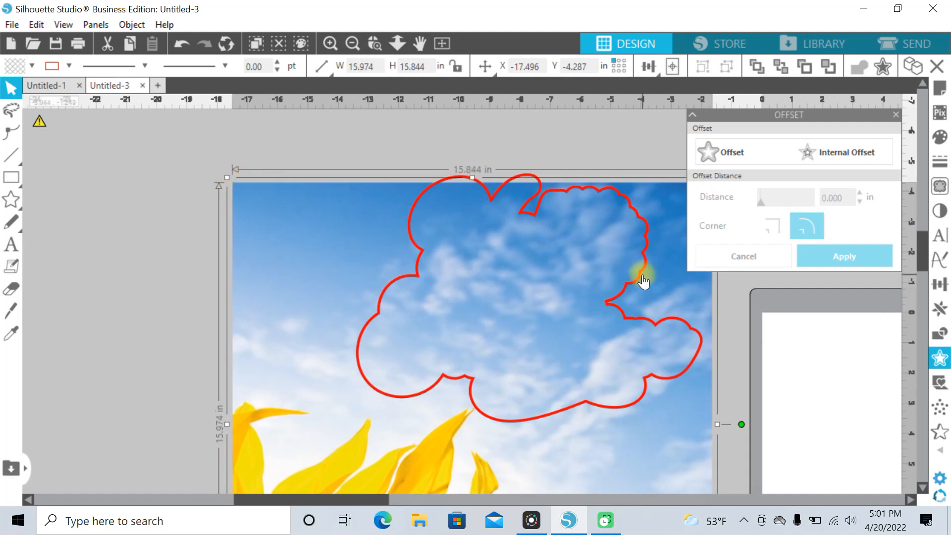
Fit the outer contour just inside the photo's upper-right edges, at about X -13.14, Y -4.15 in.
left_click_drag(641, 281, 651, 299)
left_click(320, 221)
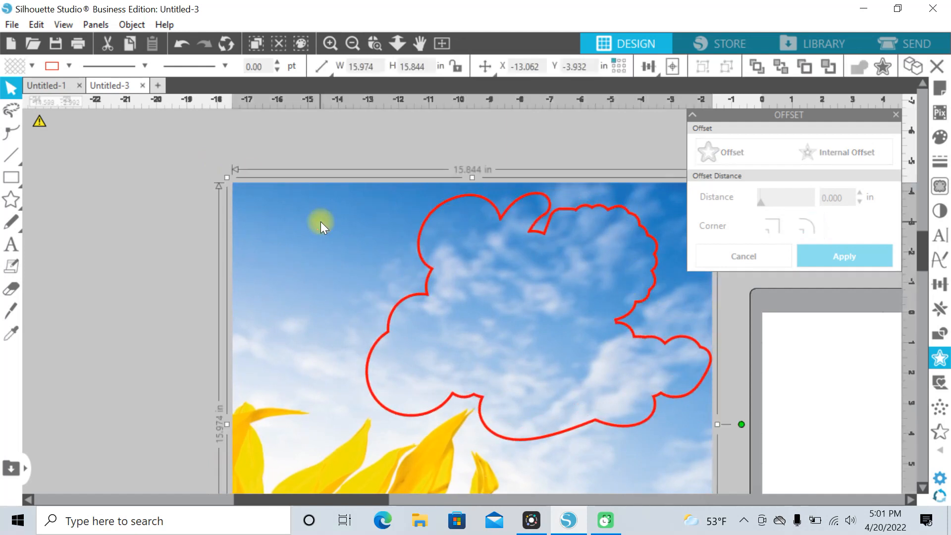
left_click(224, 177)
left_click(252, 198)
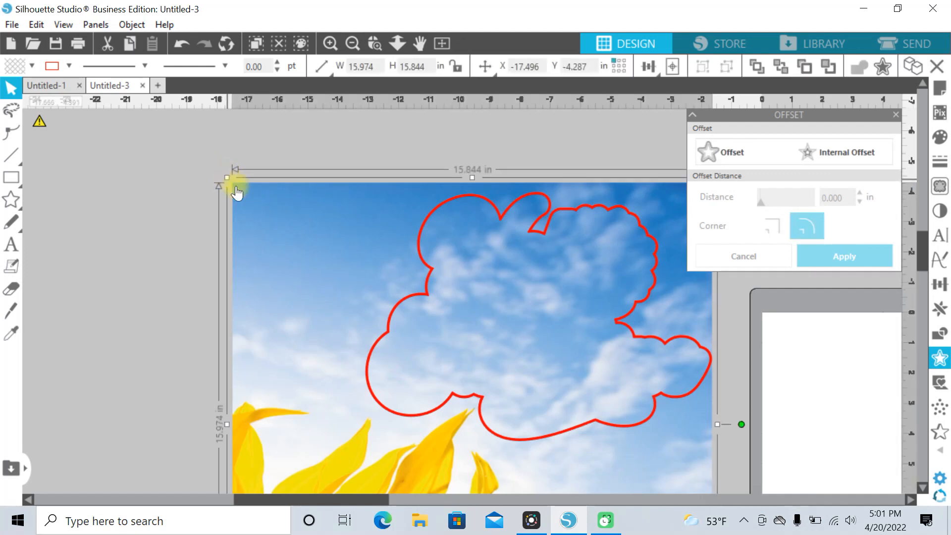
left_click(773, 343)
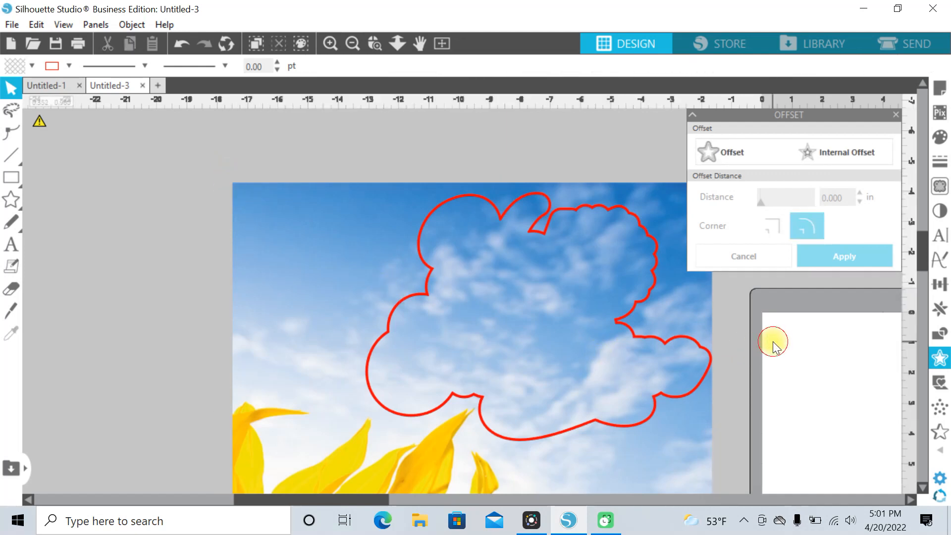
left_click(551, 208)
key("Left")
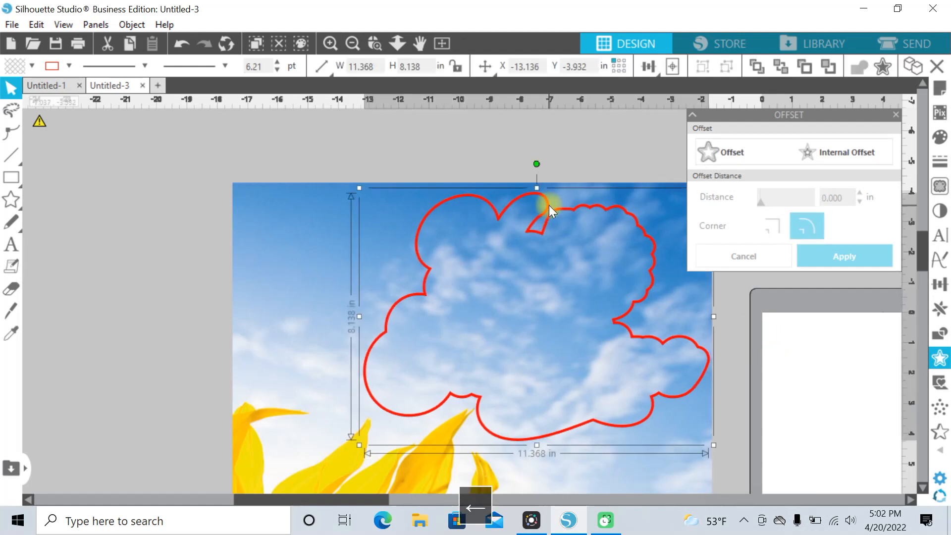
left_click(807, 353)
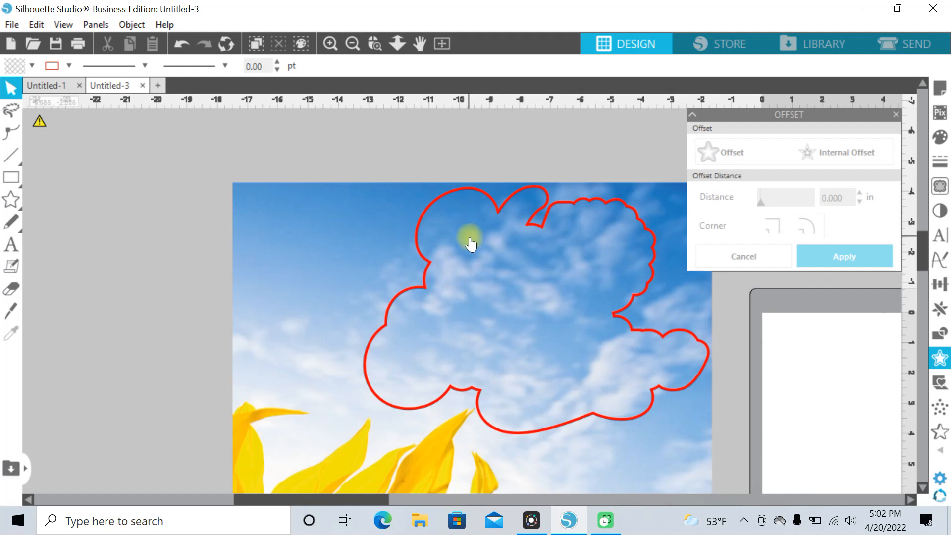
Nudge the sunflower photo beneath the contour to about X -17.50, Y -4.26 in.
left_click(351, 43)
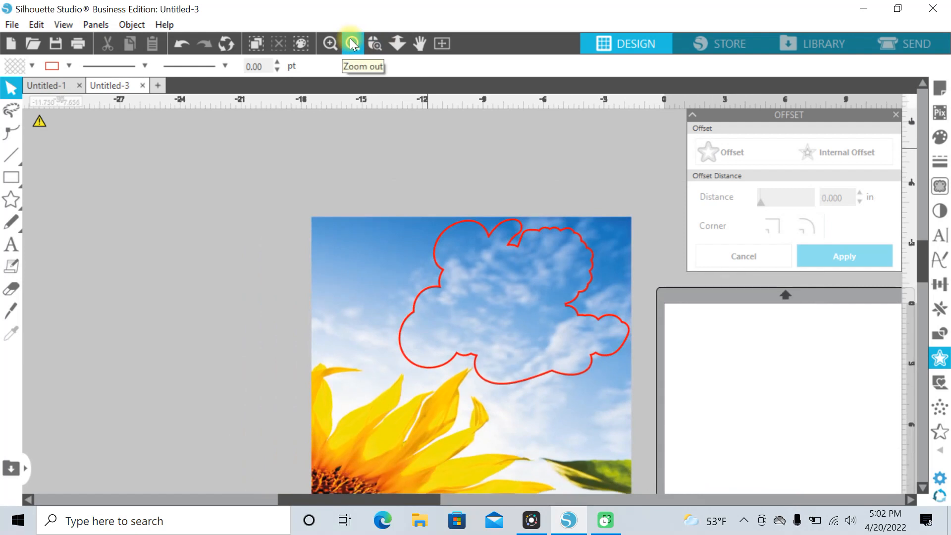
left_click(352, 44)
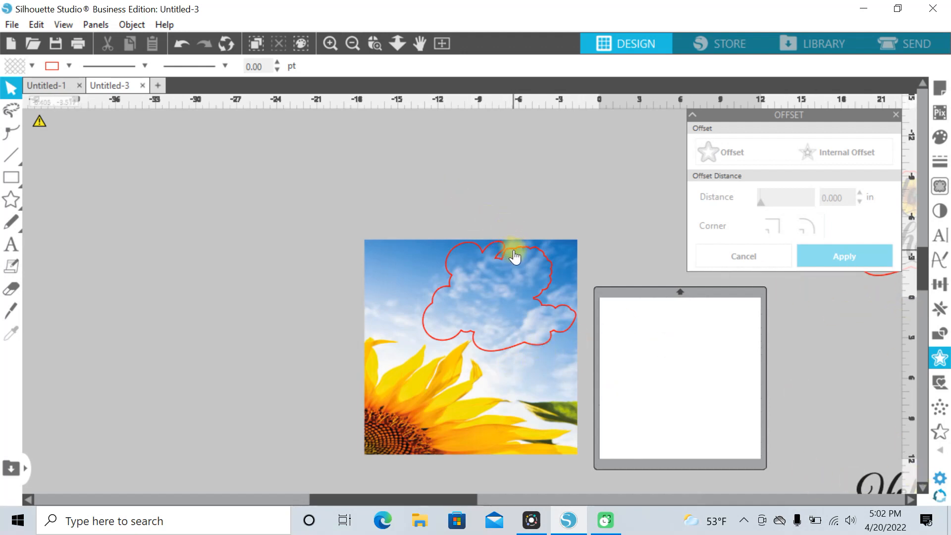
left_click(328, 43)
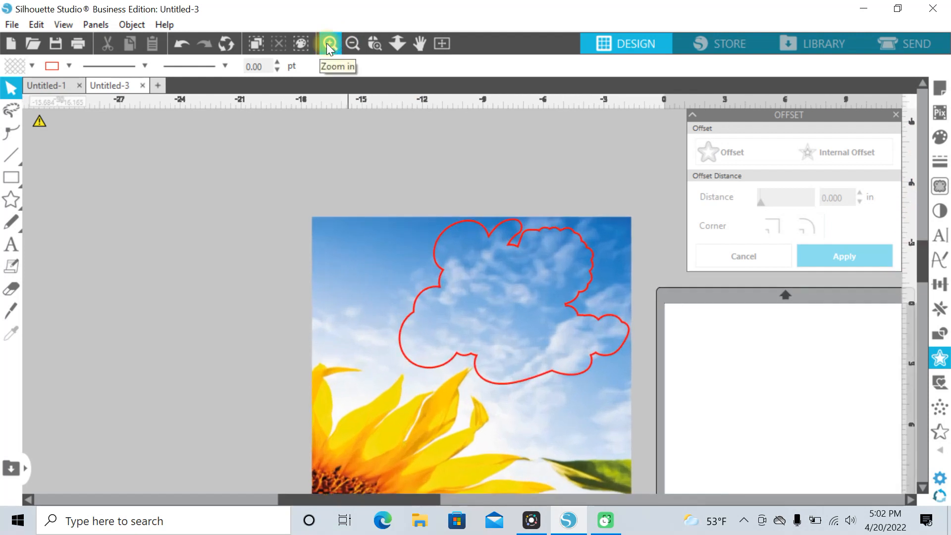
left_click(328, 44)
left_click(647, 290)
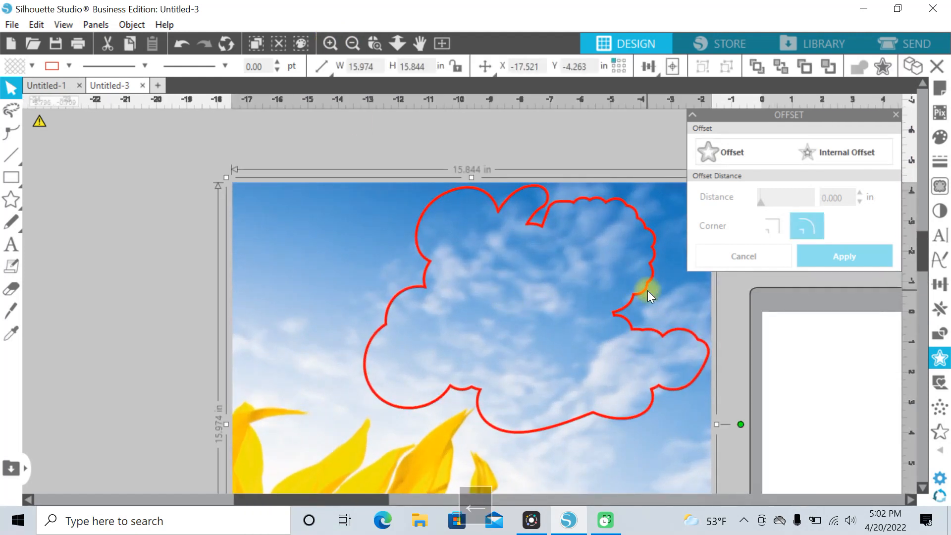
key("Right")
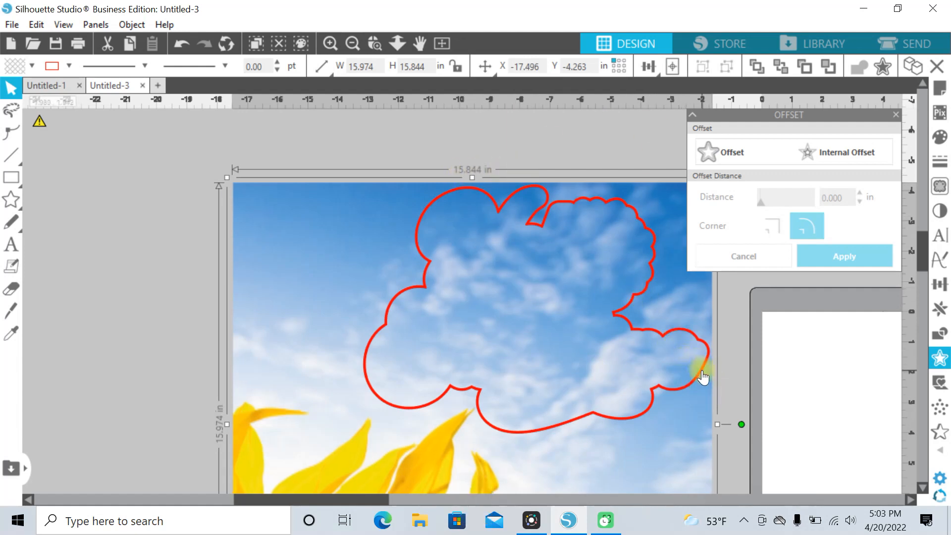
Select the sunflower photo together with the outer contour and crop the photo to the contour's shape.
left_click_drag(464, 130, 499, 133)
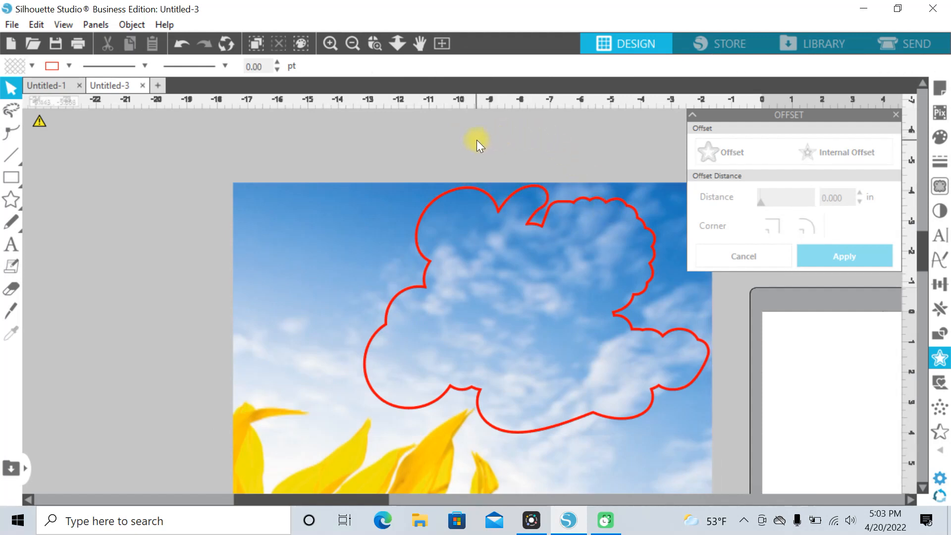
left_click_drag(476, 140, 569, 270)
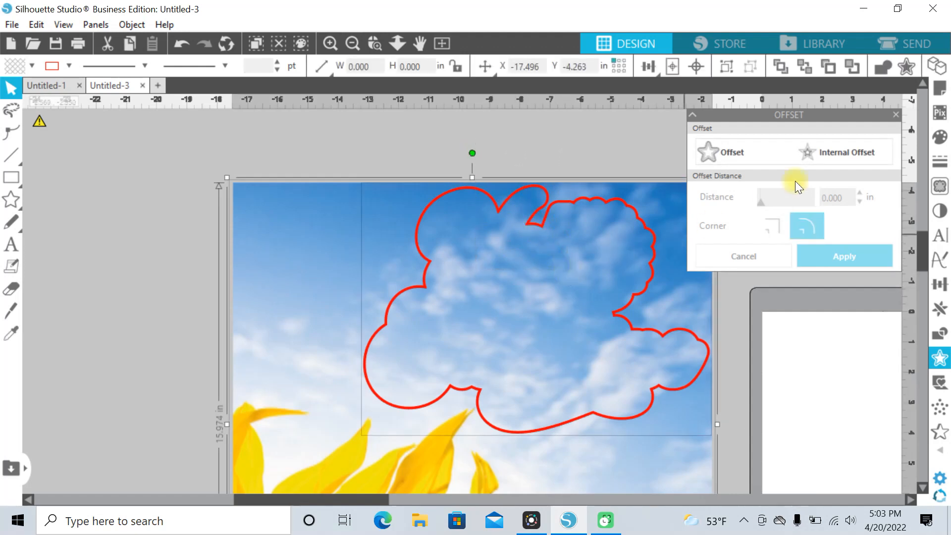
left_click(943, 335)
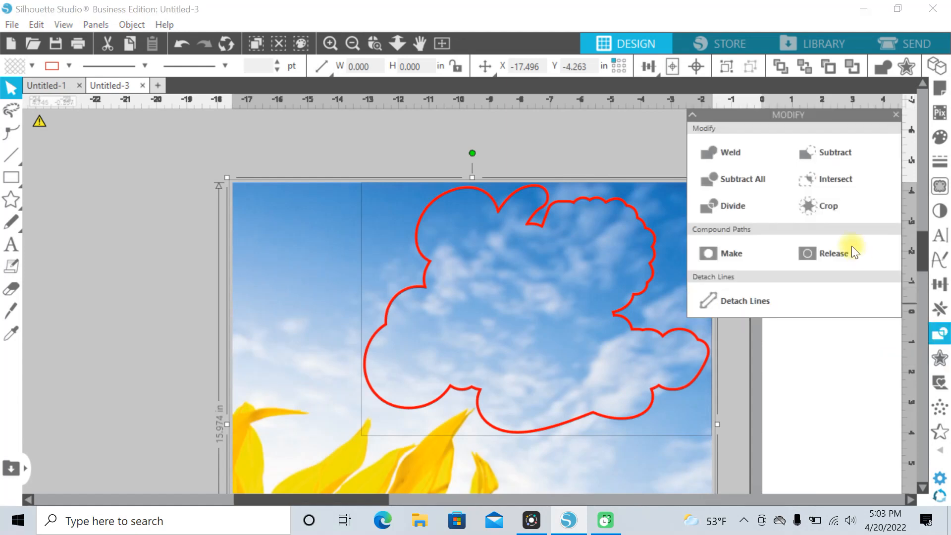
left_click(824, 205)
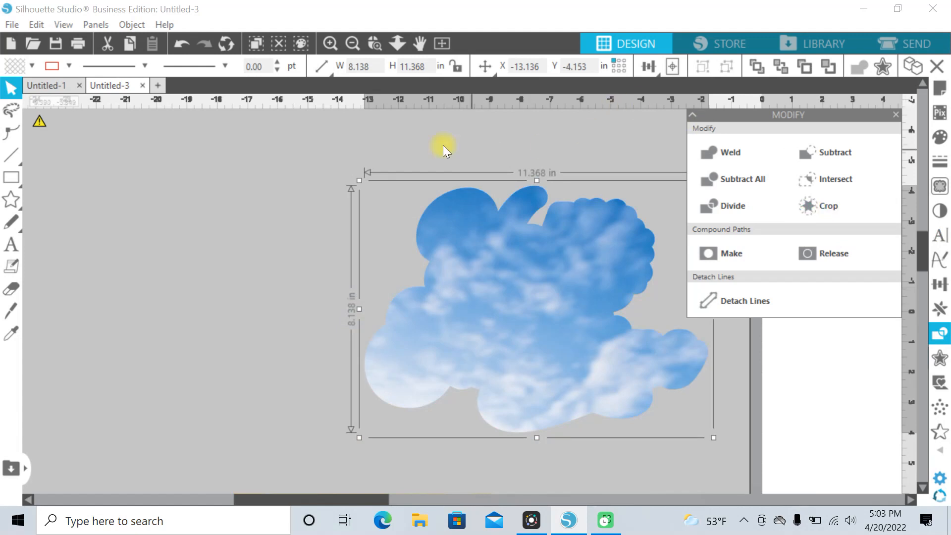
left_click(399, 144)
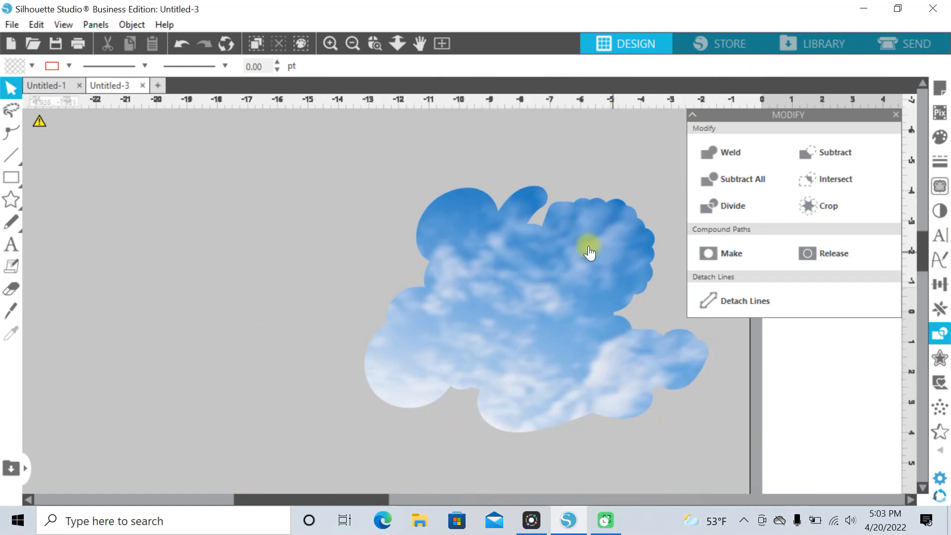
Move the cropped sky shape onto the page.
left_click(353, 43)
left_click(353, 43)
left_click(353, 43)
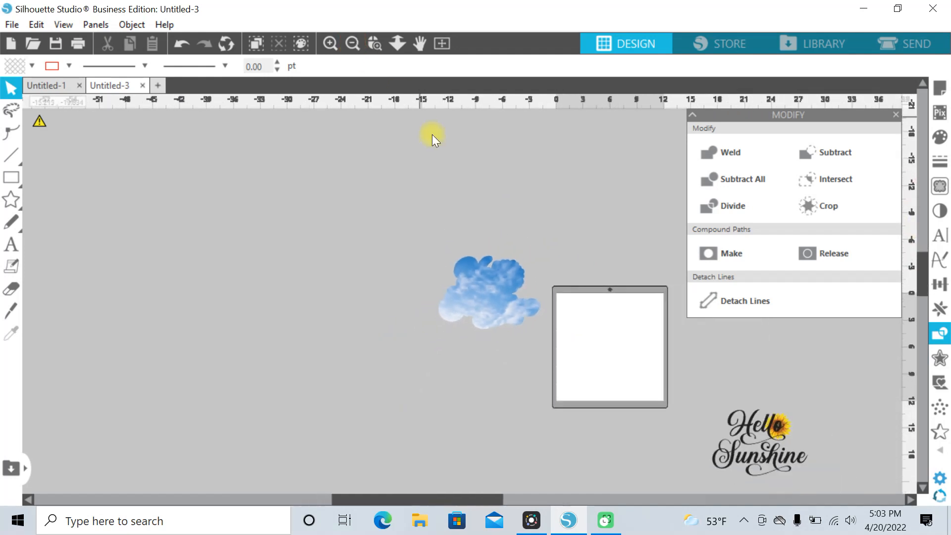
left_click_drag(502, 275, 622, 338)
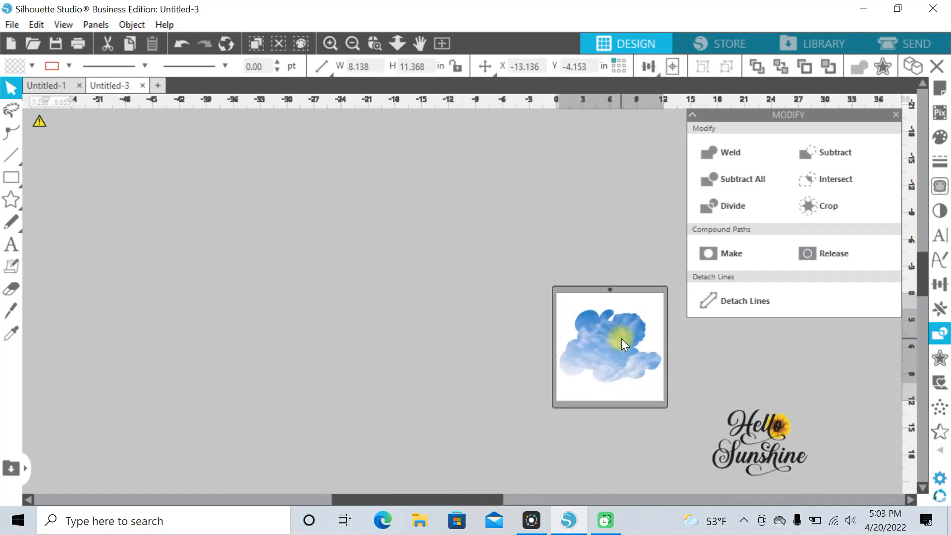
Bring the grouped Hello Sunshine lettering and sunflower to the front and place it over the cropped sky shape.
left_click(765, 431)
left_click_drag(764, 431, 728, 378)
right_click(727, 378)
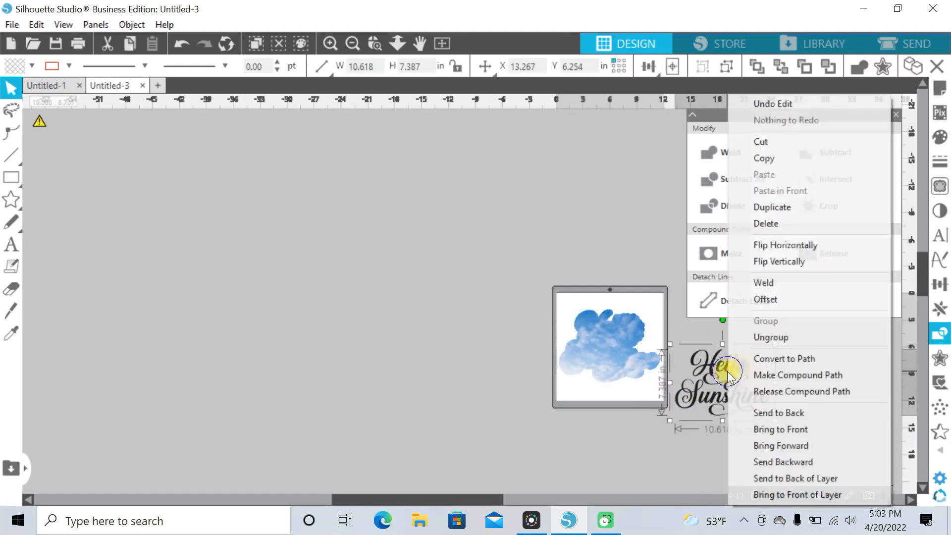
left_click(781, 429)
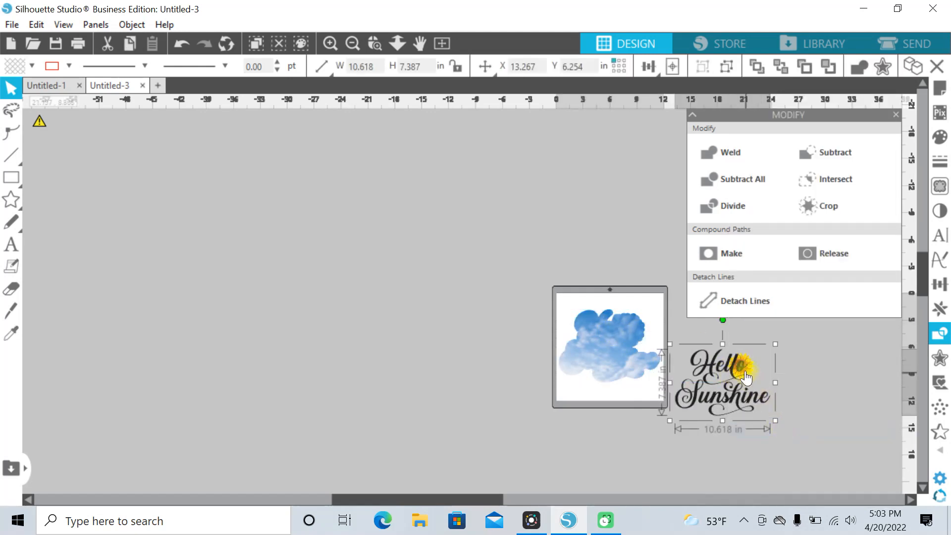
left_click_drag(737, 370, 624, 335)
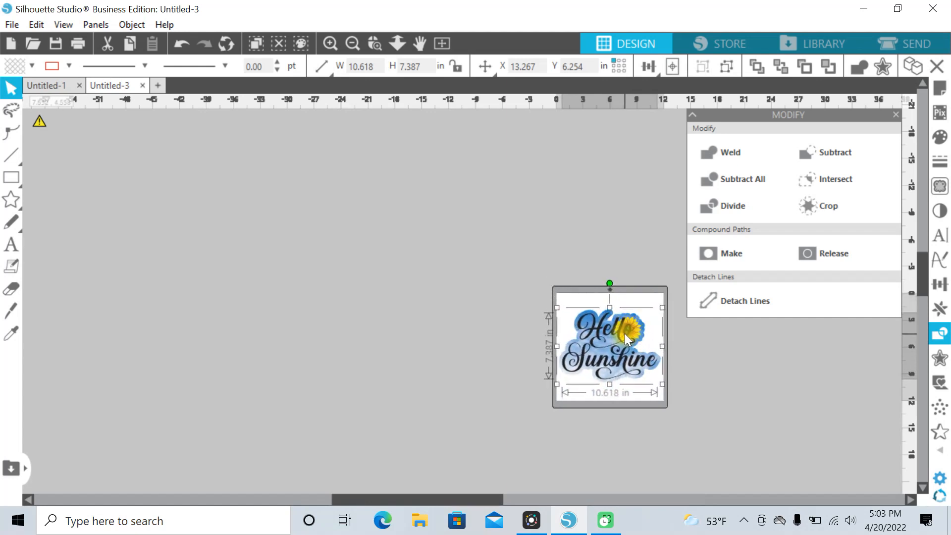
left_click(591, 196)
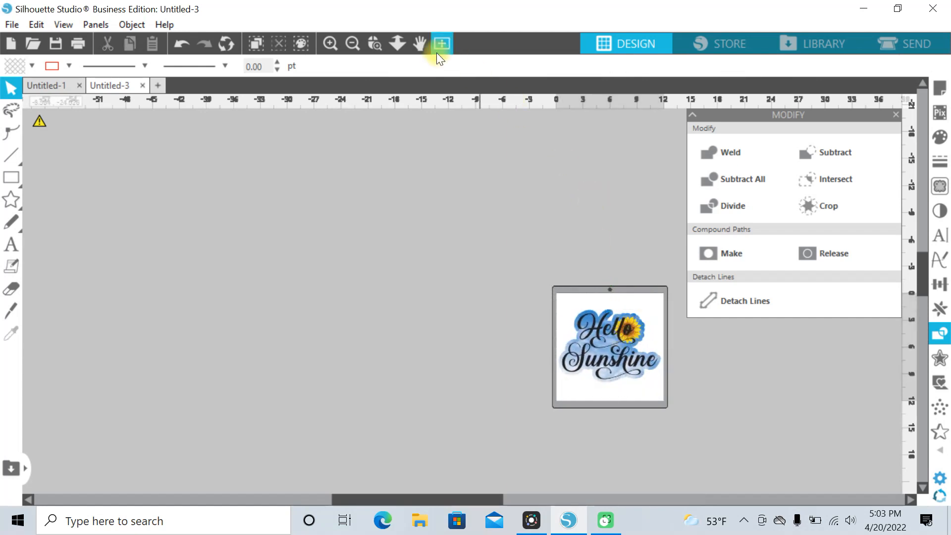
Center the lettering group and the cropped sky shape on each other.
left_click(376, 43)
left_click_drag(486, 219, 696, 463)
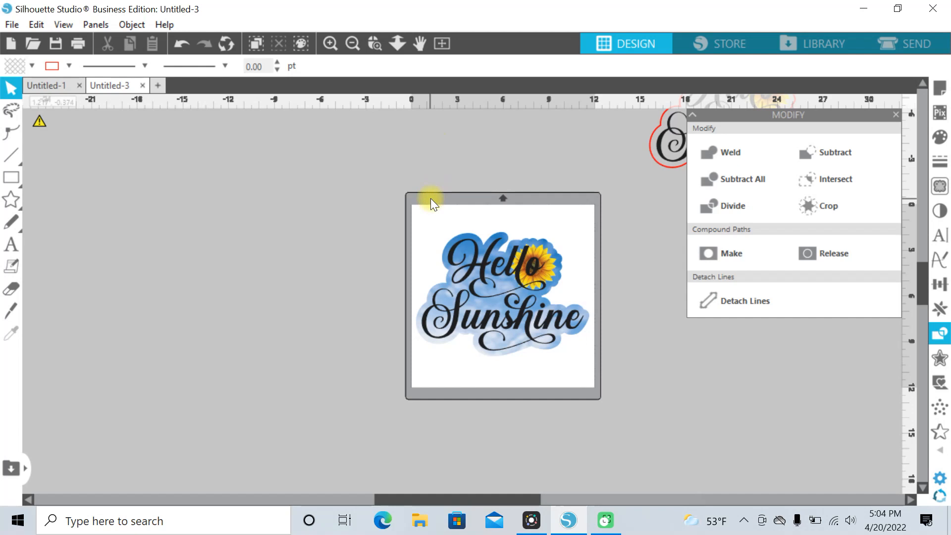
left_click(493, 266)
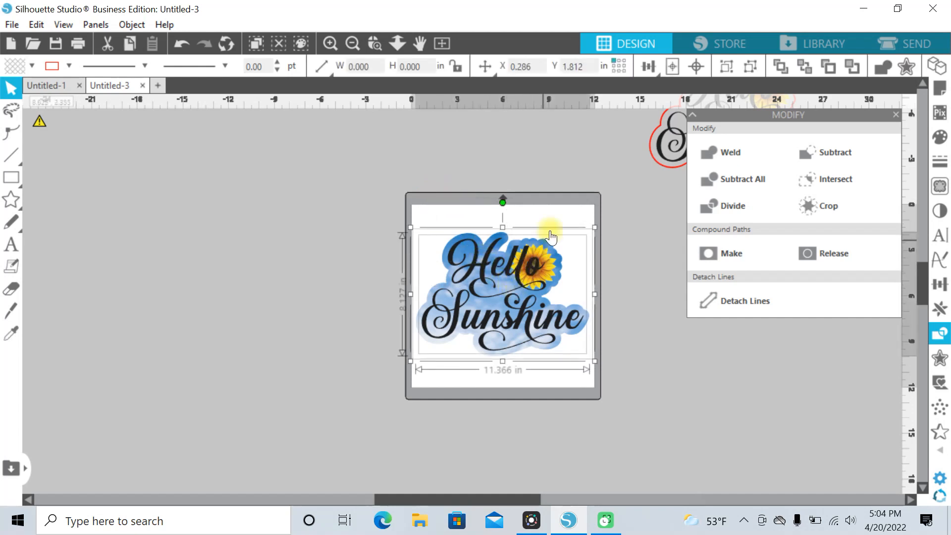
left_click(695, 68)
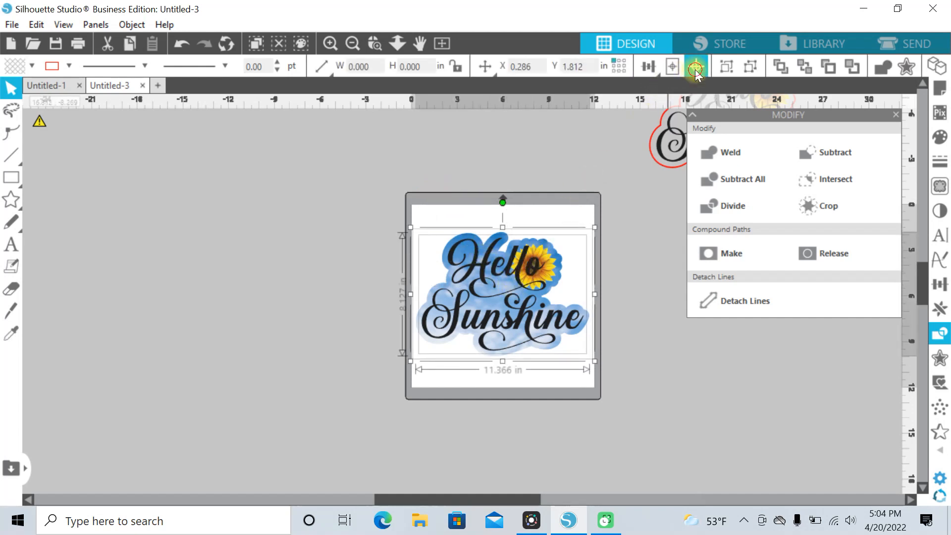
Group the lettering with its sky background, move it up the page to about Y 1.23 in, and close the Modify panel.
left_click(512, 164)
left_click_drag(427, 179, 520, 301)
left_click(727, 62)
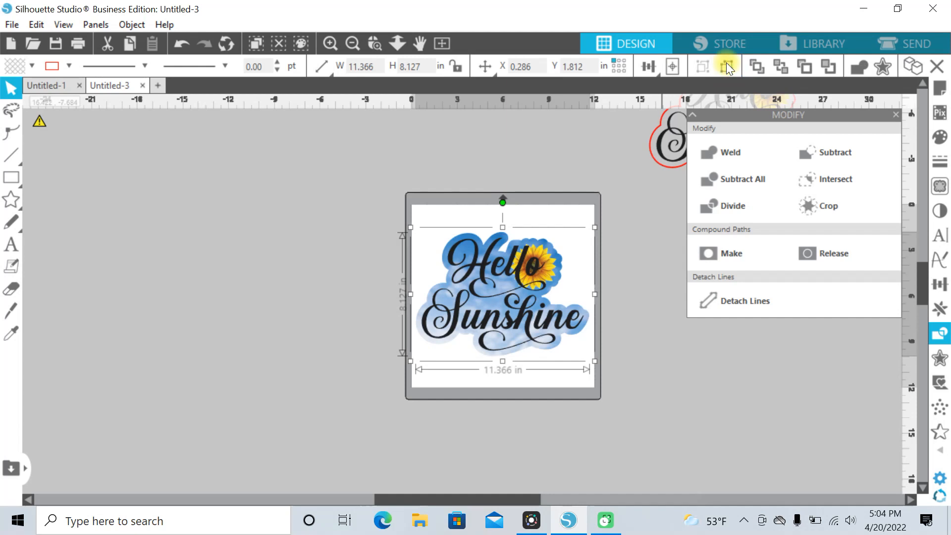
mouse_move(551, 285)
left_mouse_down()
mouse_move(513, 269)
mouse_move(549, 220)
mouse_move(551, 275)
left_mouse_up()
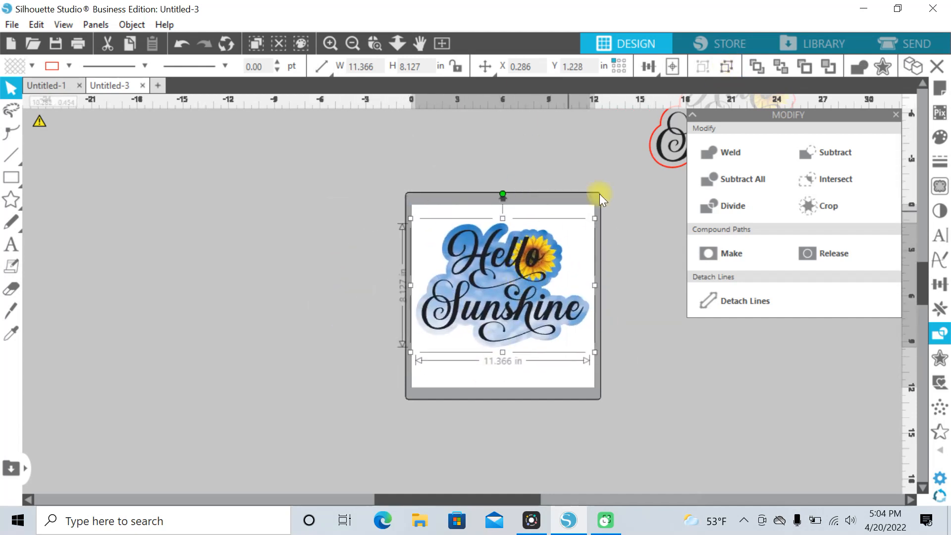
left_click(896, 115)
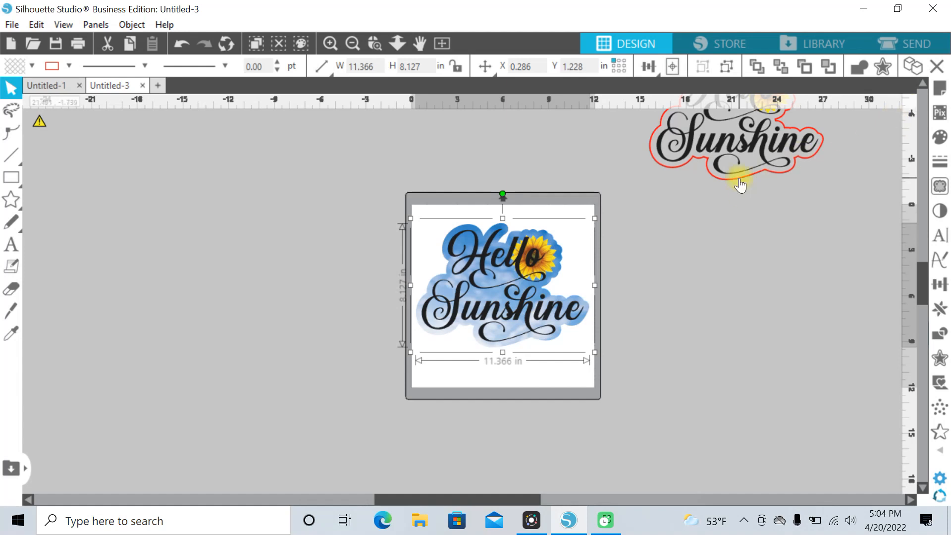
Place the red contour outline over the grouped Hello Sunshine sky design and center both on each other.
mouse_move(740, 185)
left_mouse_down()
mouse_move(727, 212)
mouse_move(510, 339)
left_mouse_up()
mouse_move(408, 154)
left_mouse_down()
mouse_move(462, 235)
mouse_move(516, 284)
left_mouse_up()
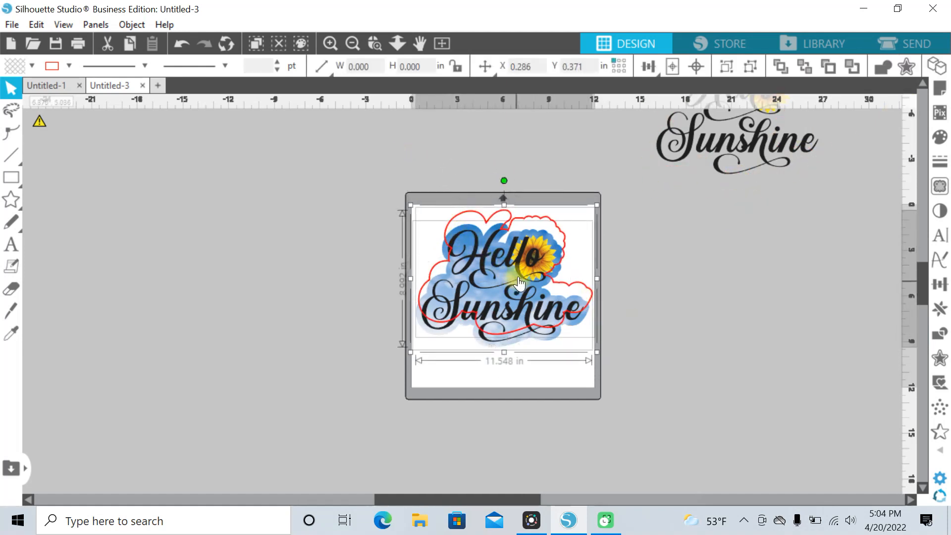
left_click(696, 66)
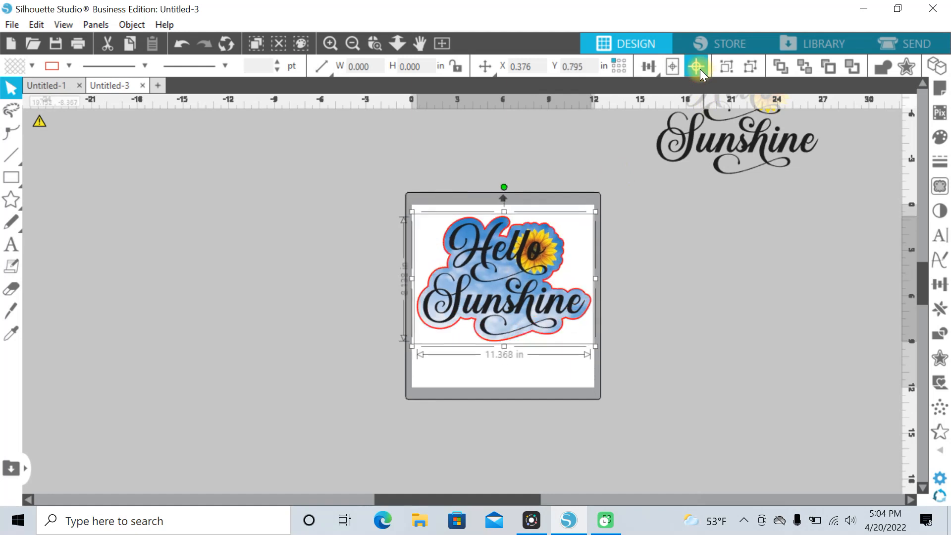
double_click(330, 43)
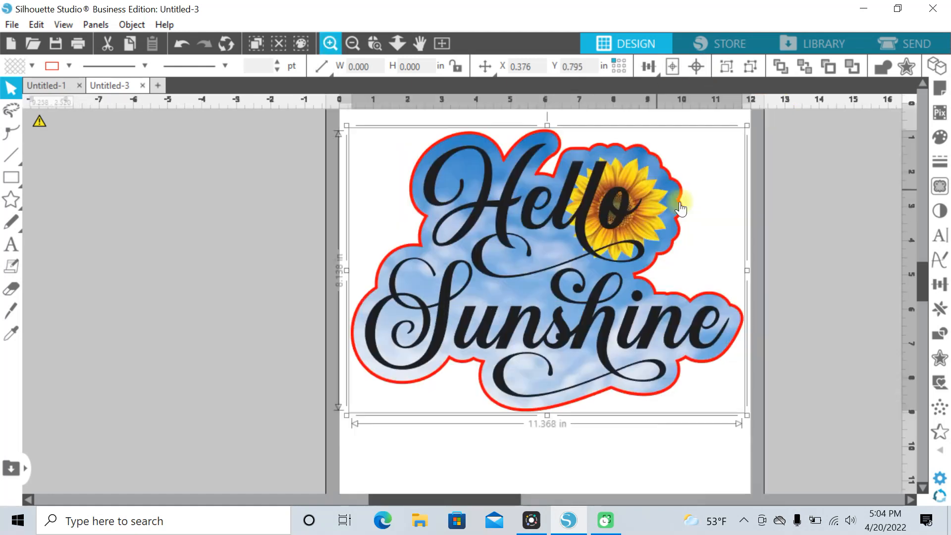
left_click(732, 241)
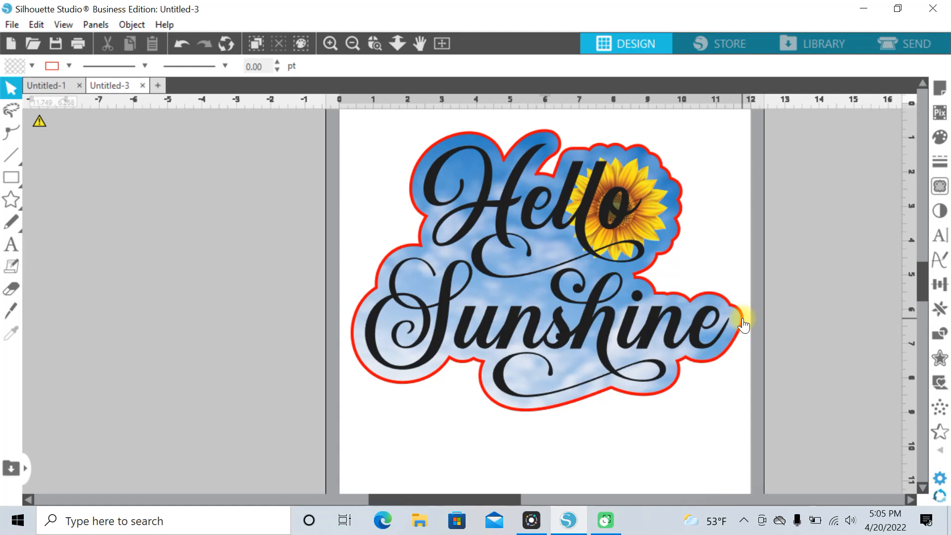
Move the red outline off the page and trace the outer edge of the Hello Sunshine design at 99% threshold.
left_click_drag(742, 320, 235, 388)
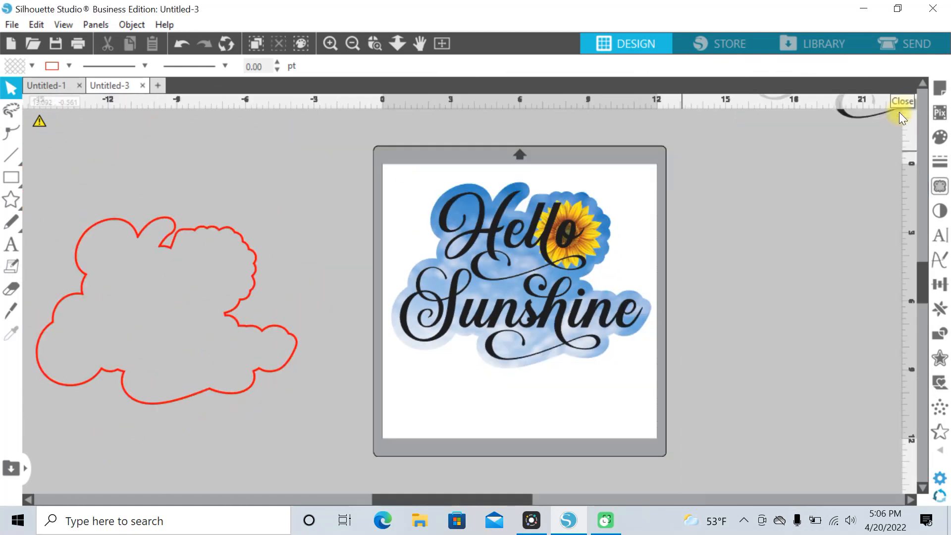
left_click(940, 187)
left_click(767, 177)
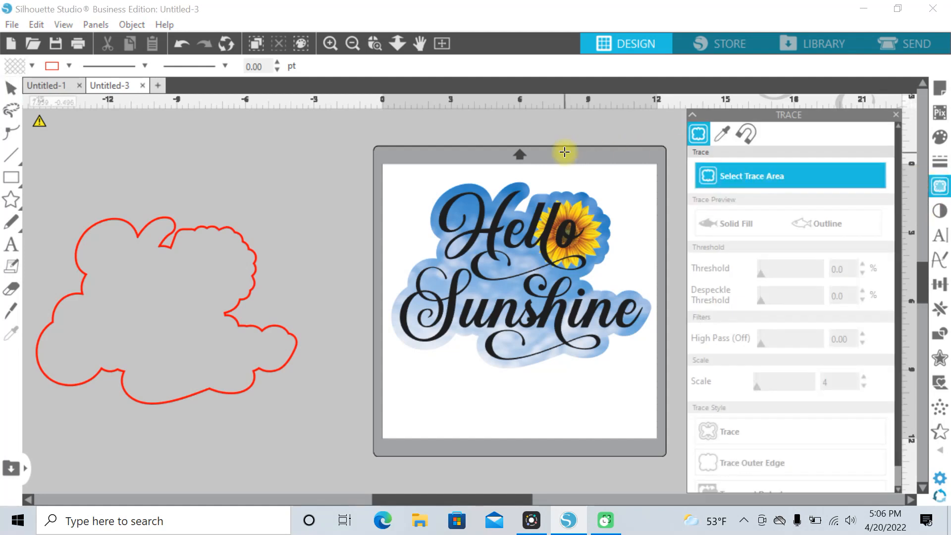
left_click_drag(352, 132, 682, 399)
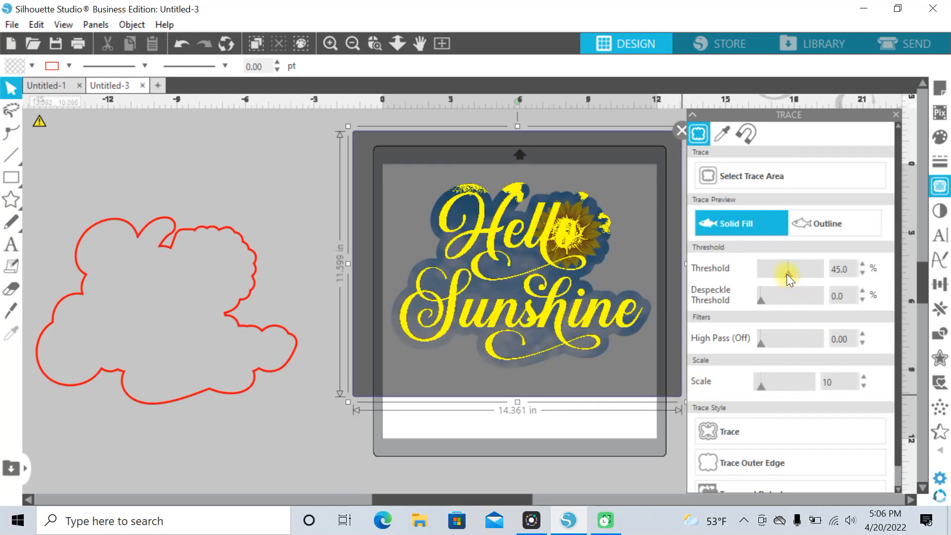
left_click_drag(788, 277, 822, 275)
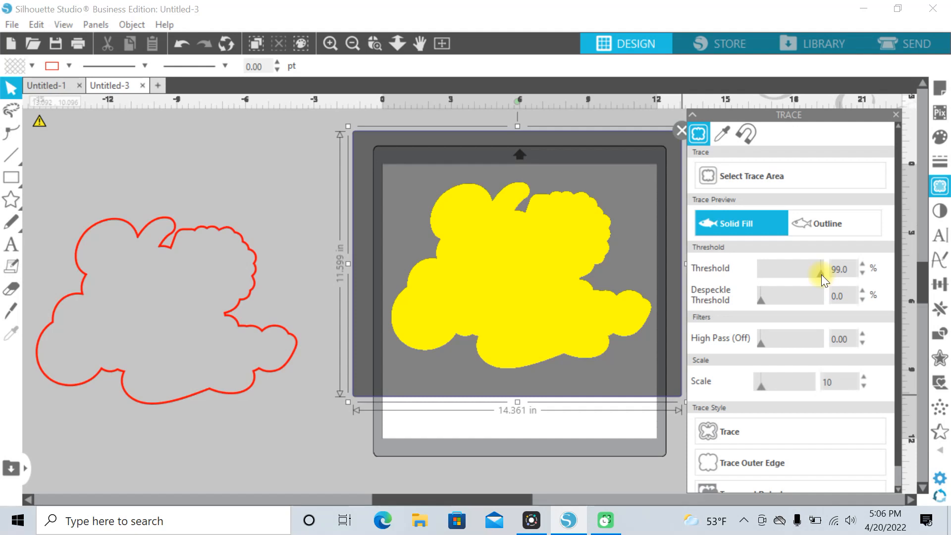
left_click(766, 463)
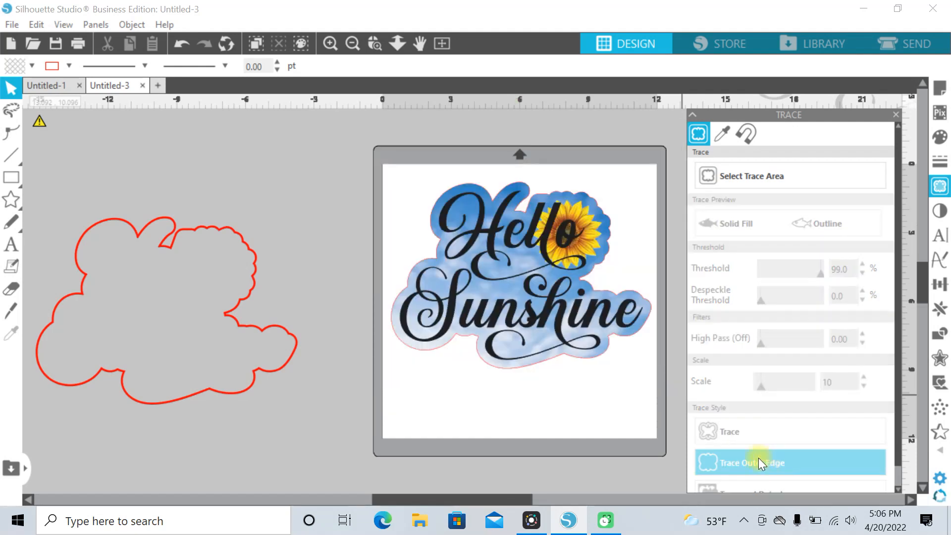
Group the traced cut line with the Hello Sunshine design and close the Trace panel.
left_click(329, 44)
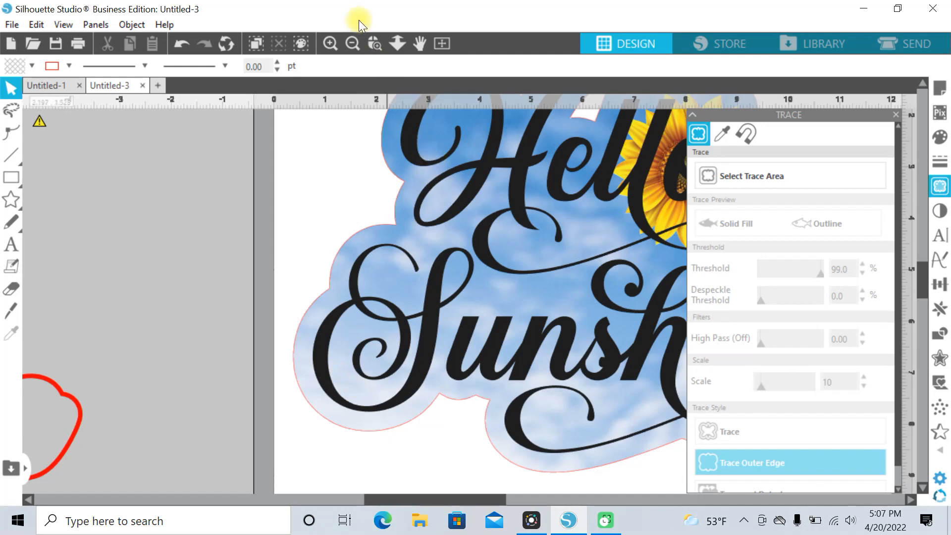
left_click(351, 46)
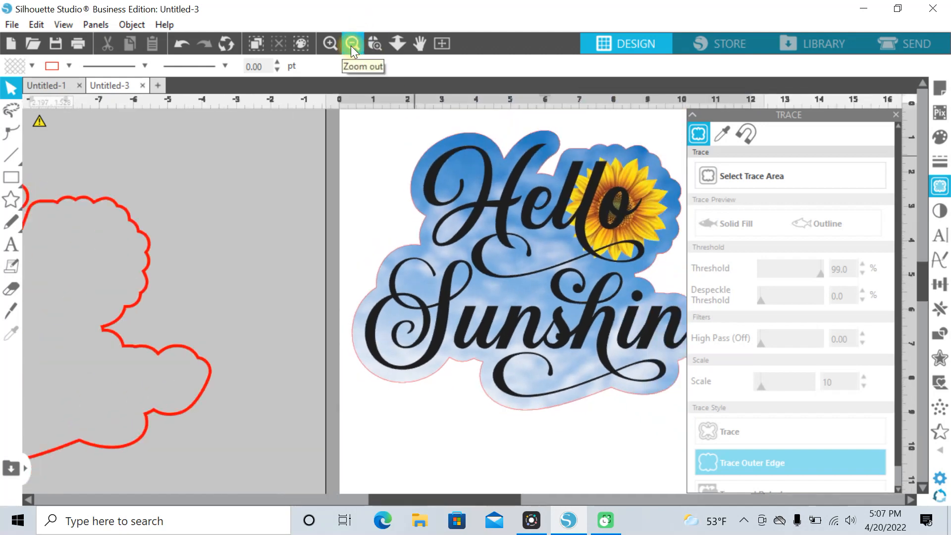
left_click(351, 45)
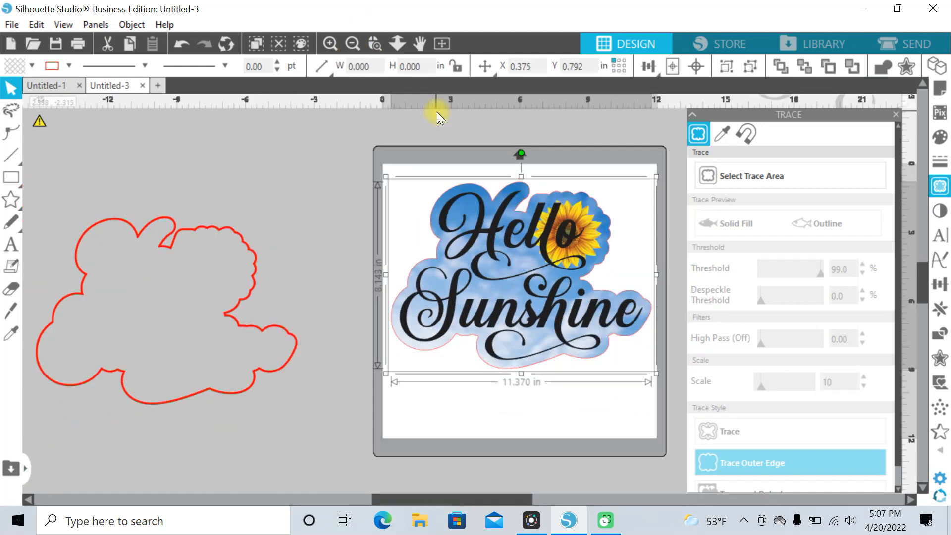
left_click(439, 122)
left_click_drag(494, 237, 491, 237)
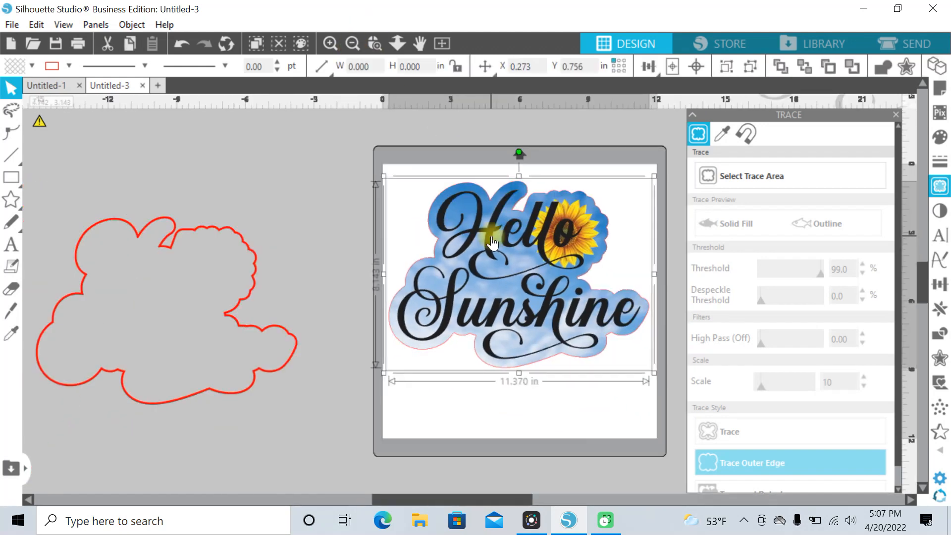
right_click(492, 240)
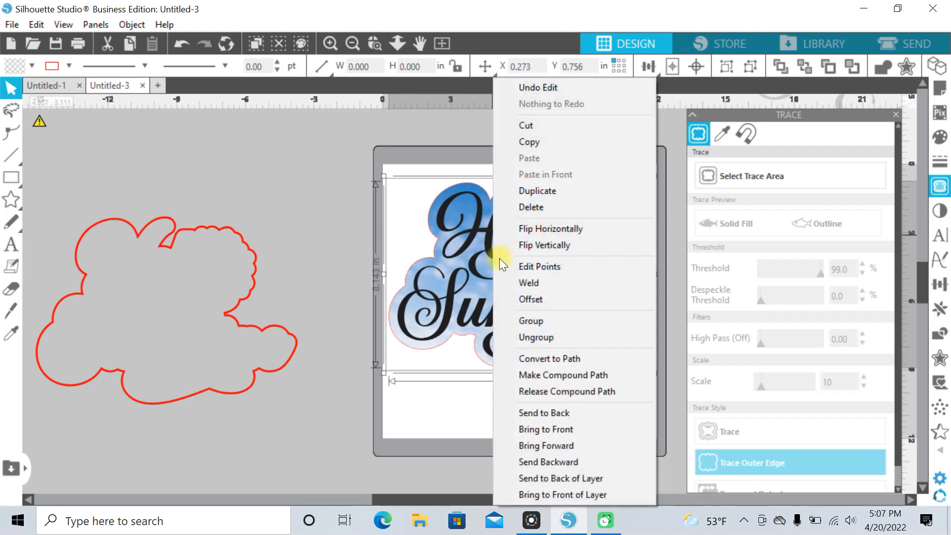
left_click(537, 320)
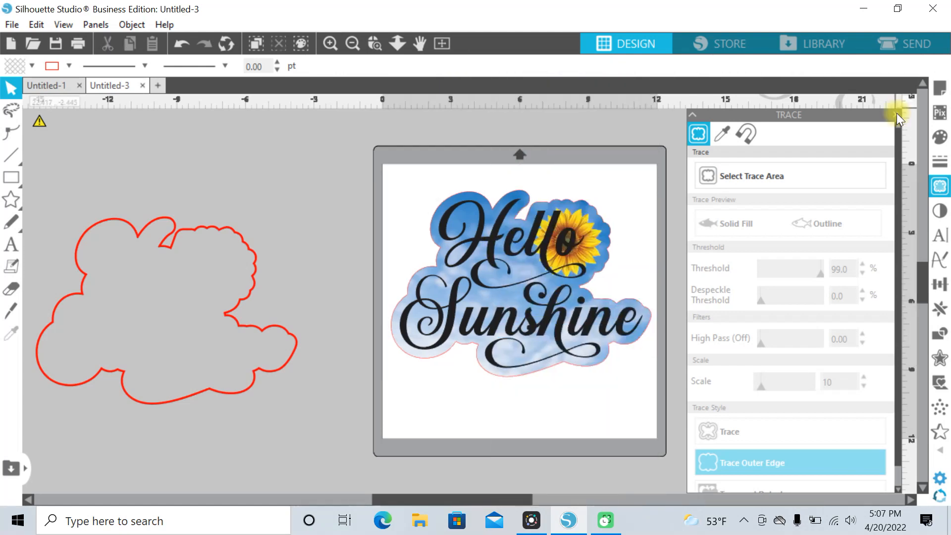
left_click(897, 116)
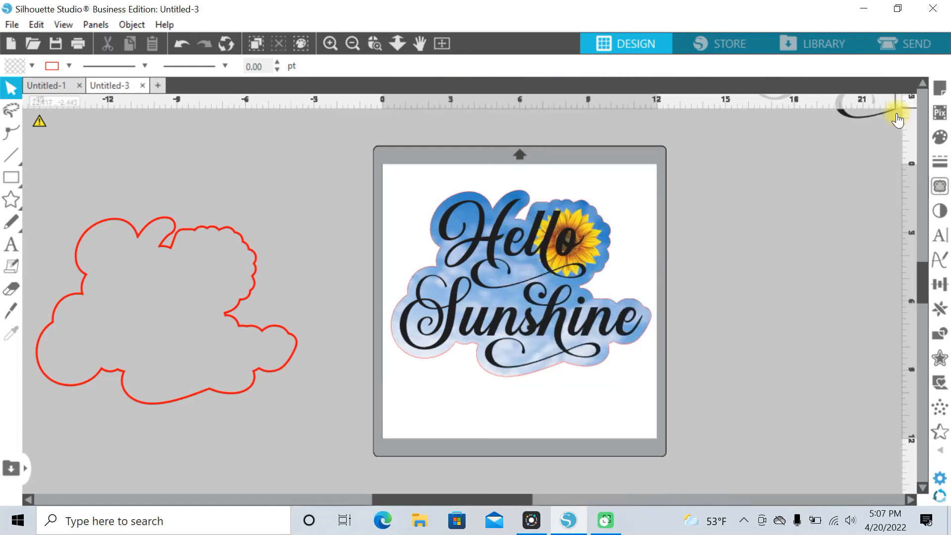
Turn on registration marks for the page.
left_click(942, 89)
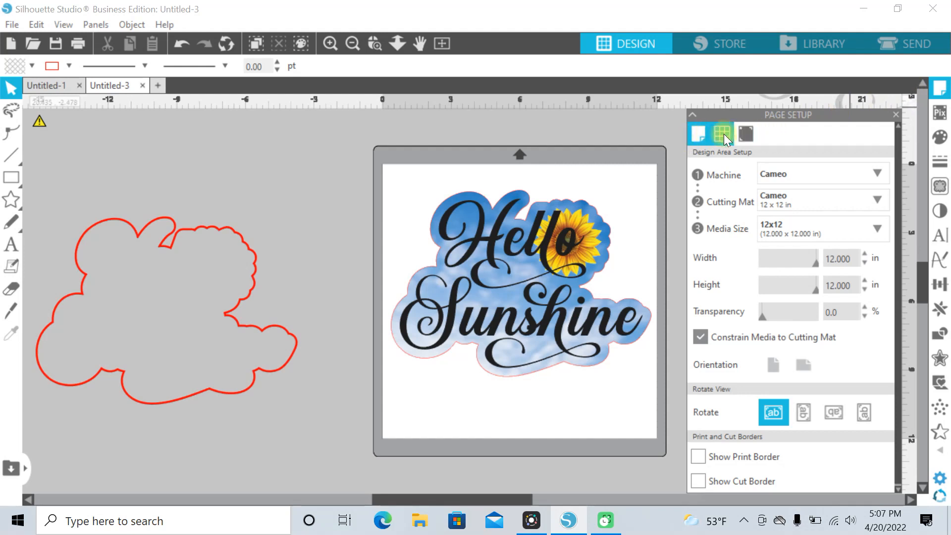
left_click(752, 135)
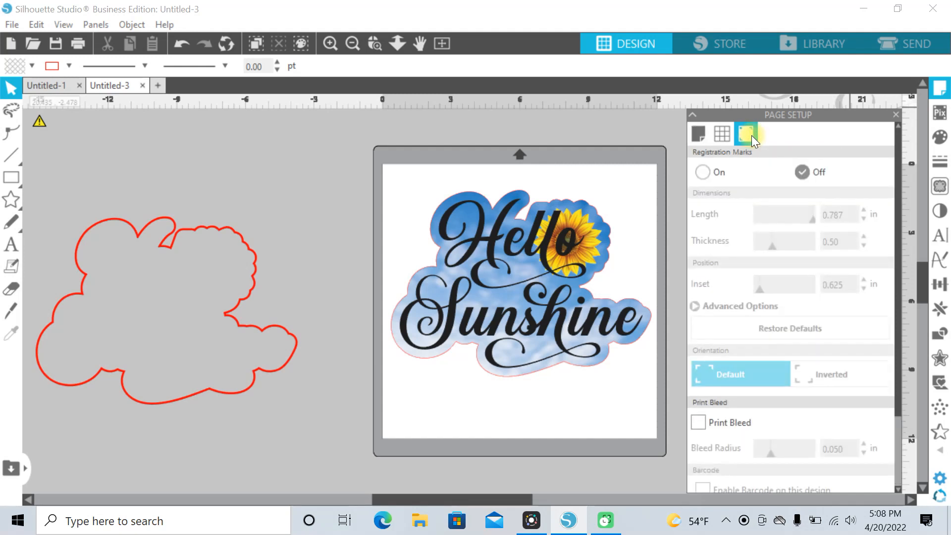
left_click(702, 173)
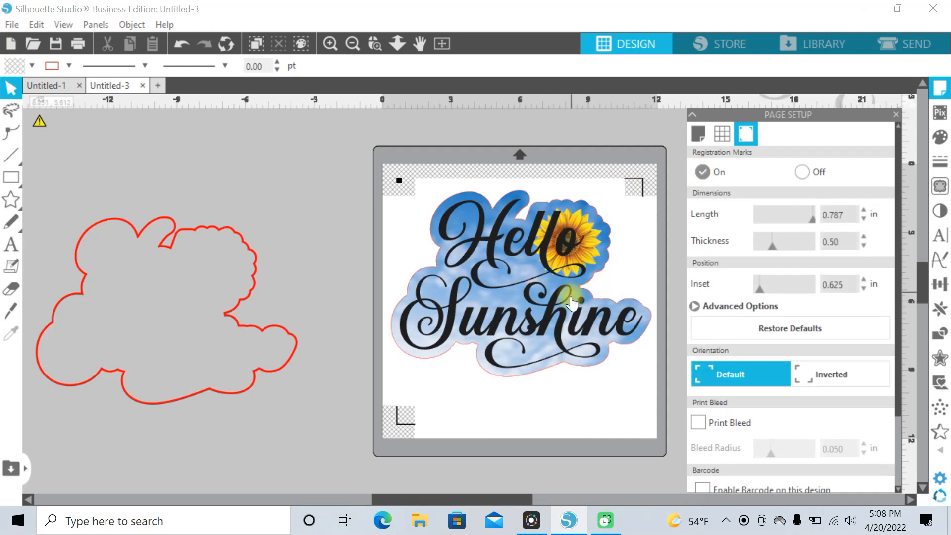
Scale the Hello Sunshine design down to about 3.76 in wide and place it in the upper part of the page between the registration marks.
left_click(623, 367)
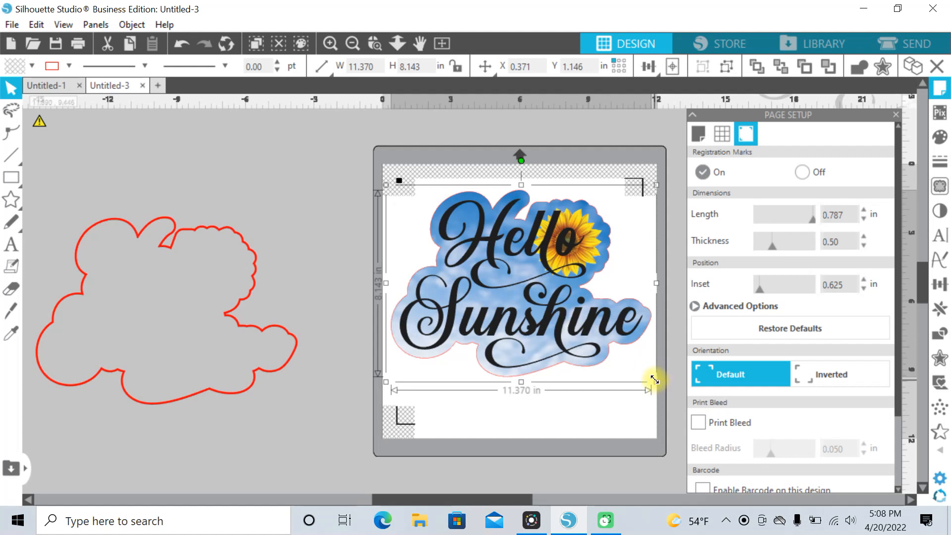
left_click_drag(620, 367, 463, 289)
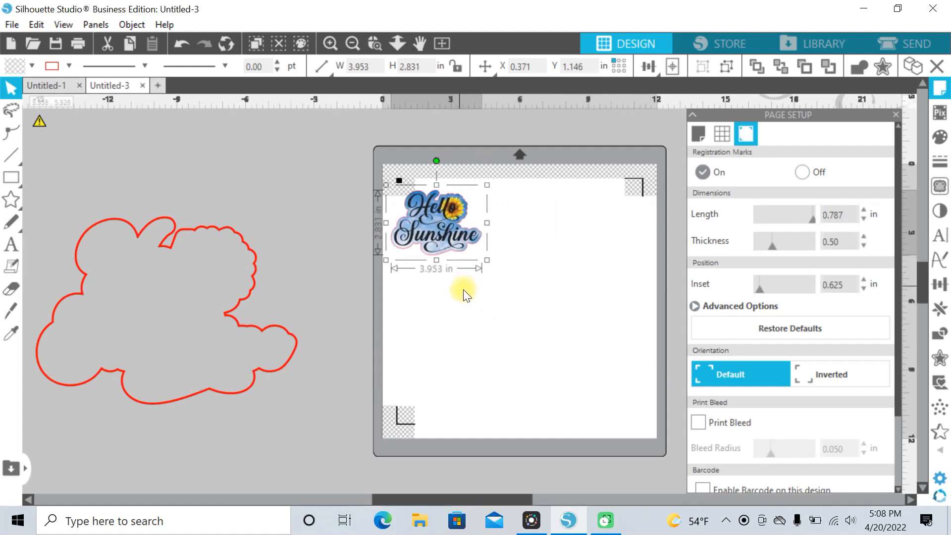
left_click_drag(443, 219, 483, 237)
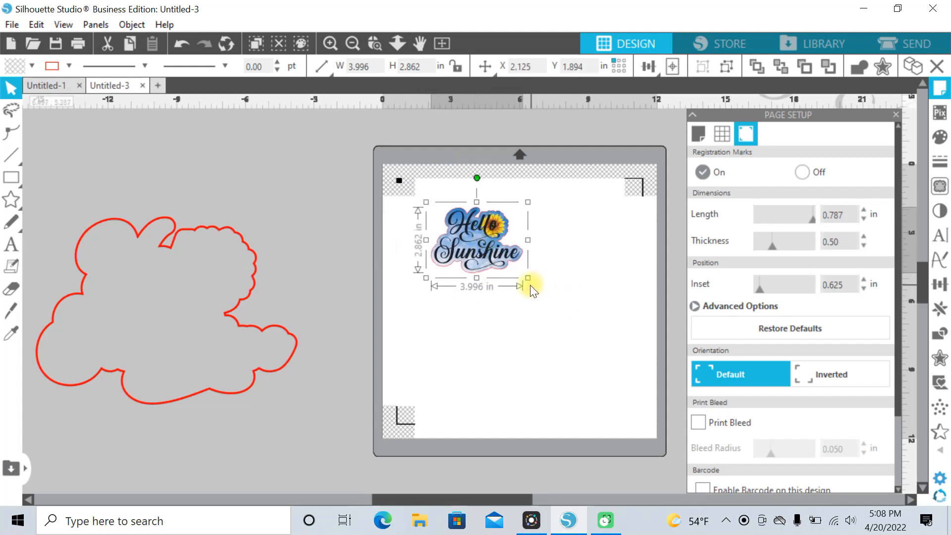
left_click_drag(529, 277, 522, 275)
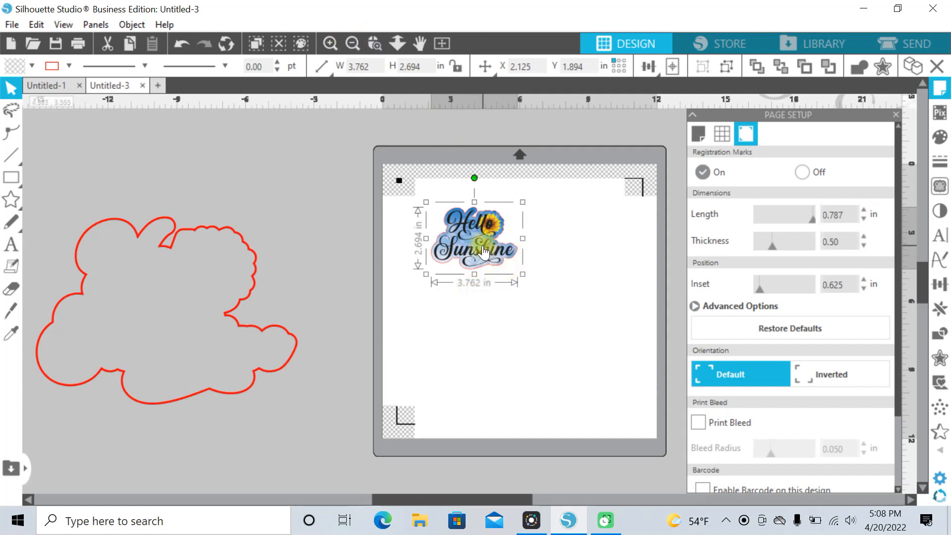
left_click(570, 319)
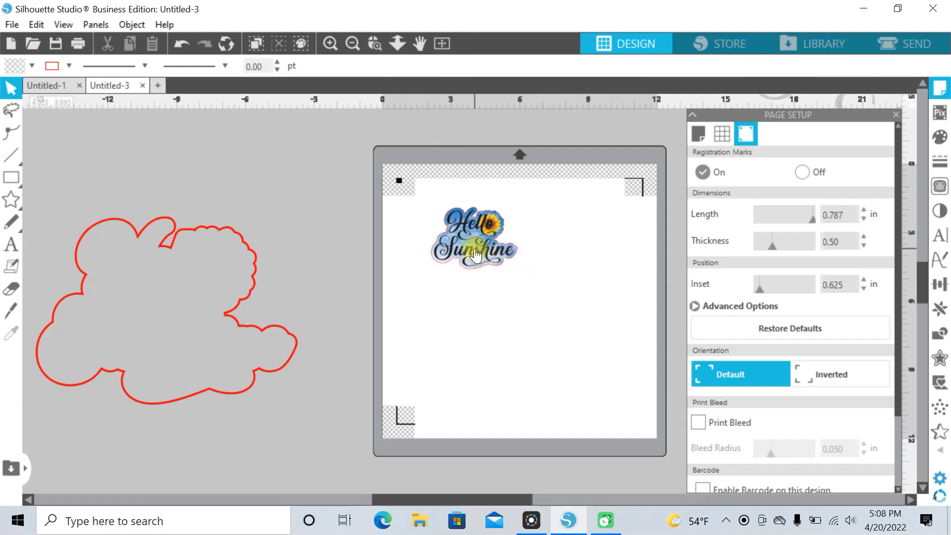
left_click_drag(475, 255, 470, 233)
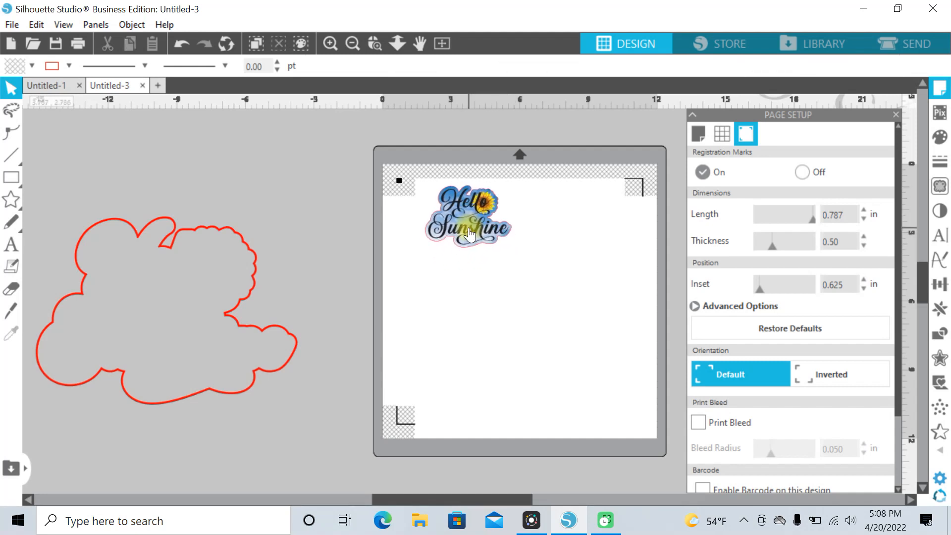
Set the page's media size to A4.
left_click_drag(922, 279, 922, 278)
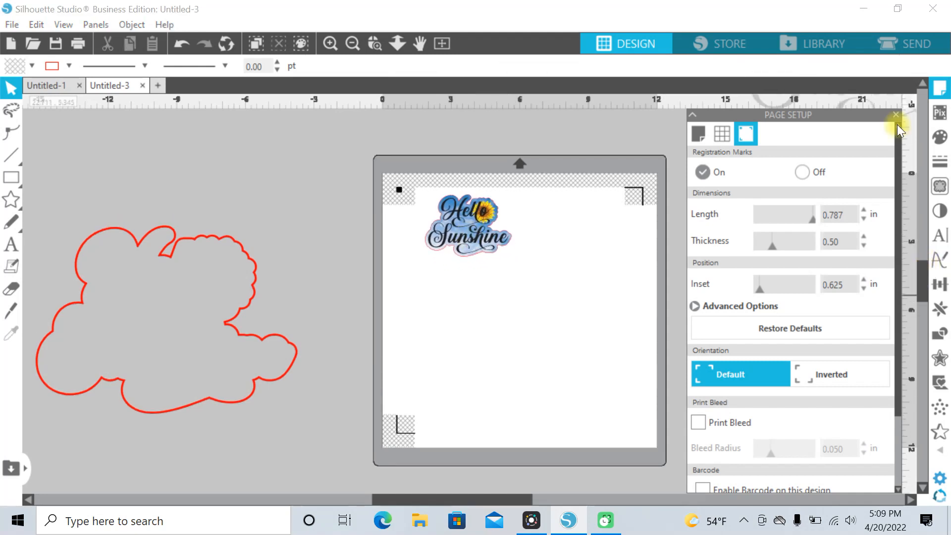
left_click(705, 137)
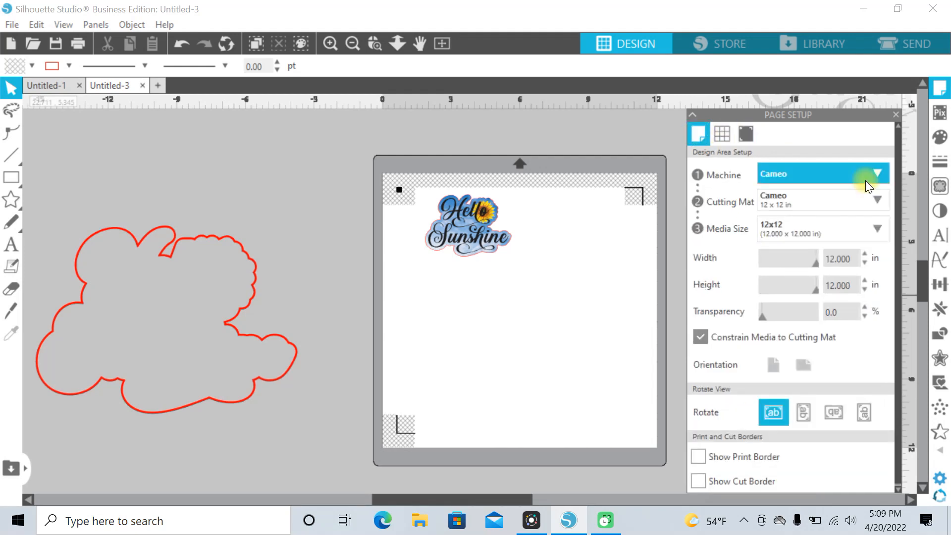
left_click_drag(899, 166, 900, 175)
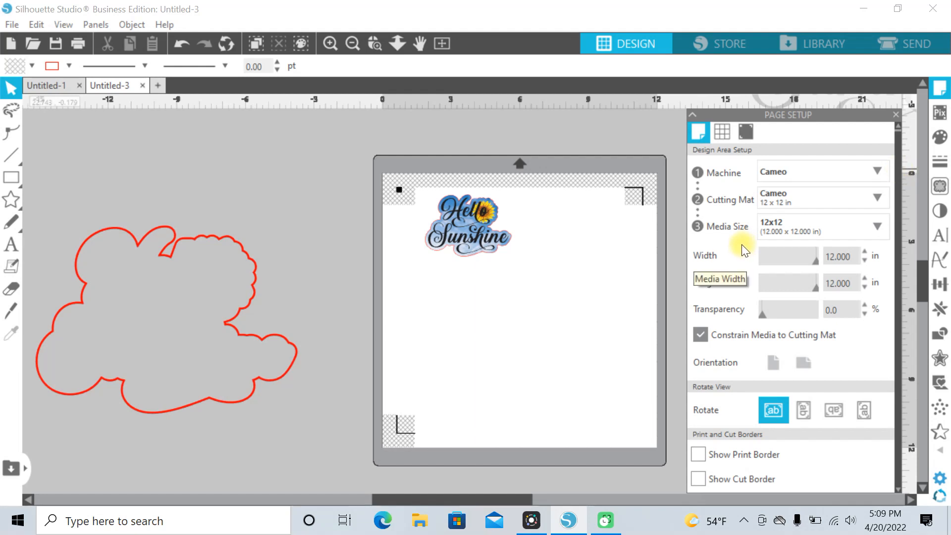
left_click(876, 229)
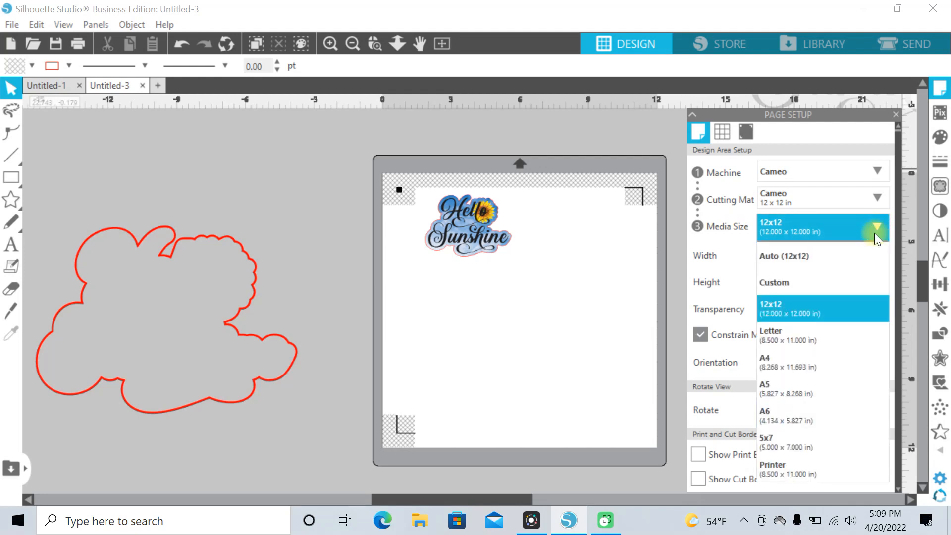
left_click(767, 368)
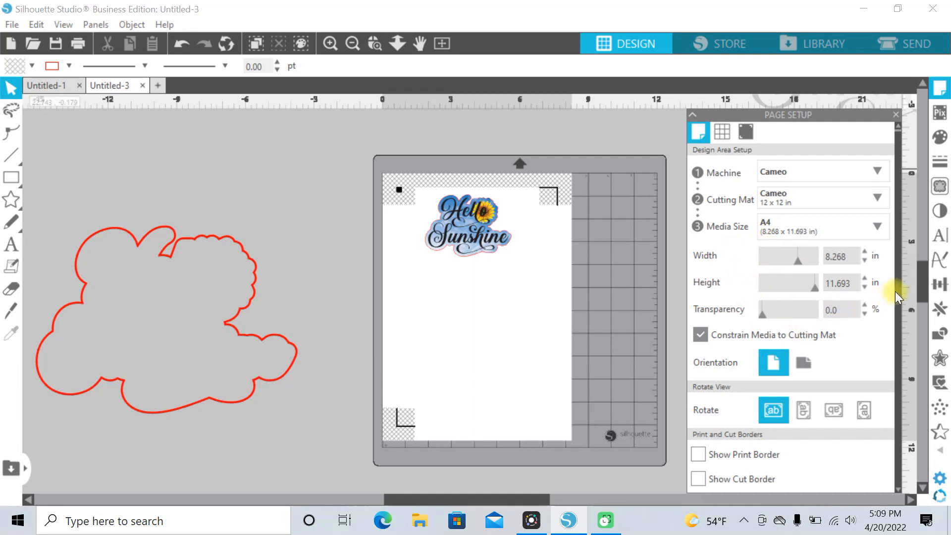
Show both the print border and the cut border on the page.
left_click_drag(922, 283, 924, 297)
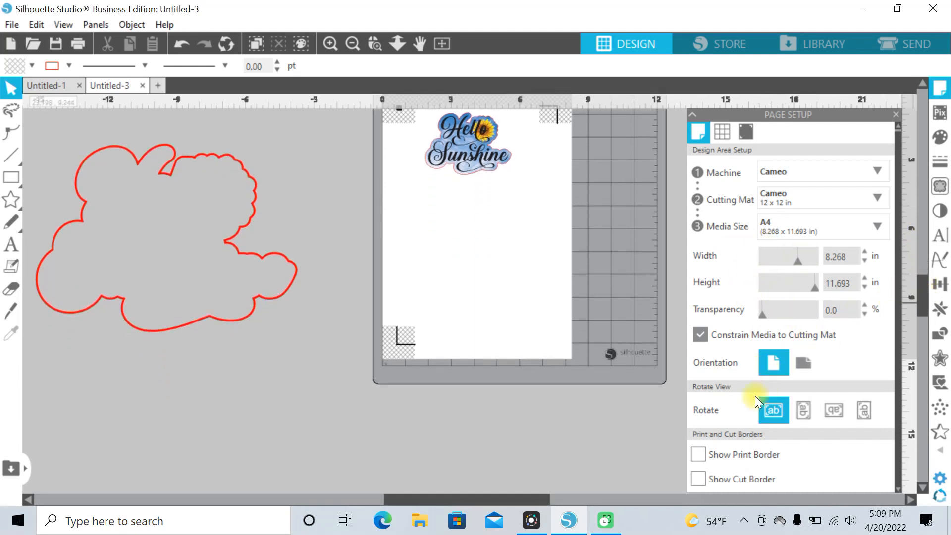
left_click(698, 454)
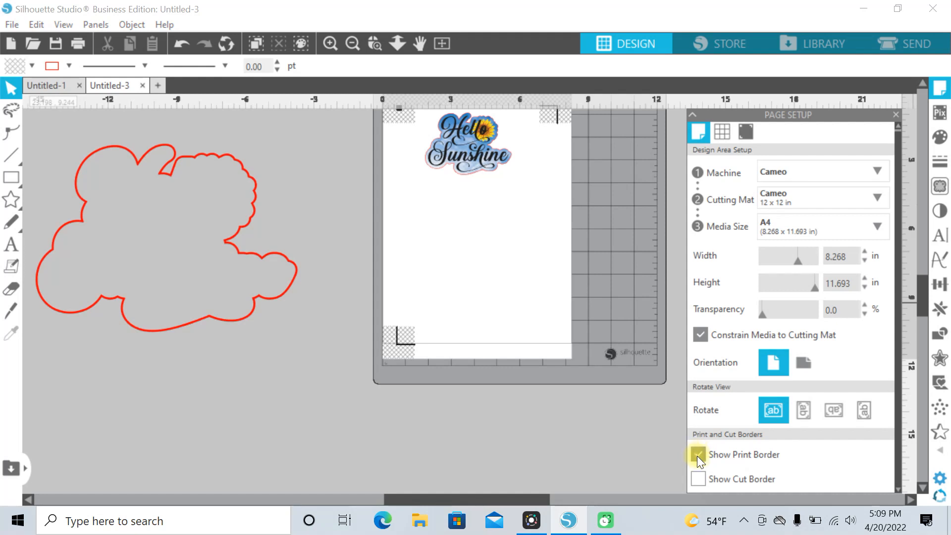
left_click(698, 478)
Nudge the Hello Sunshine design left to about 0.9 in from the page's left edge, inside the cut border and clear of the registration marks.
left_click_drag(919, 300, 923, 287)
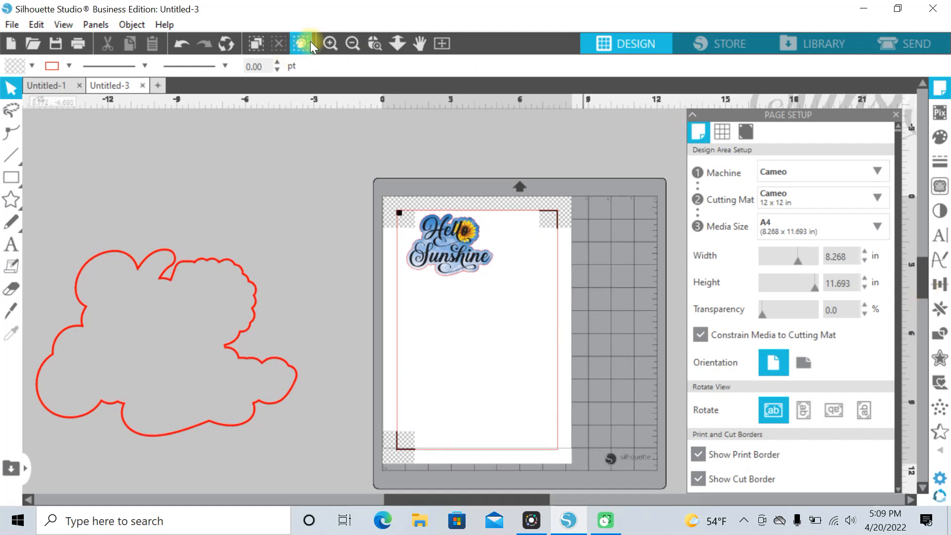
left_click(330, 44)
left_click(330, 43)
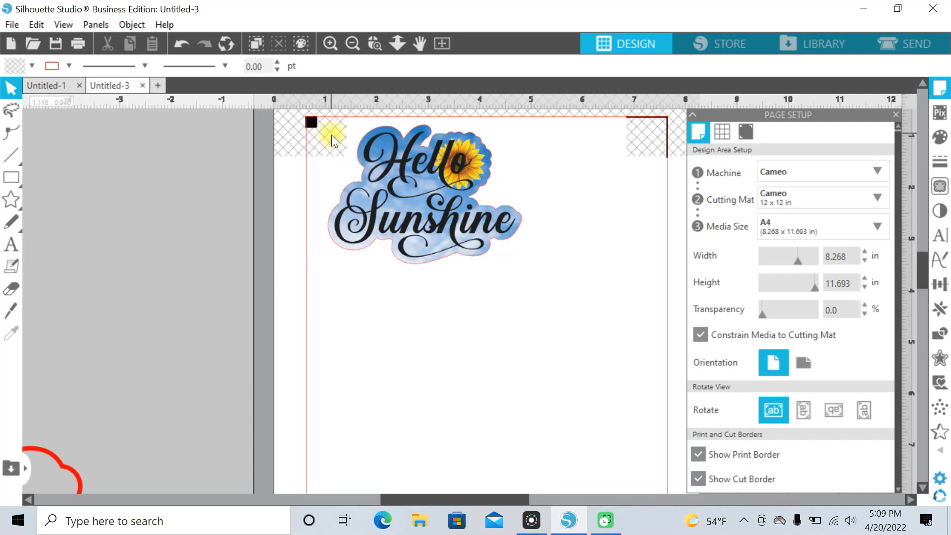
left_click(408, 187)
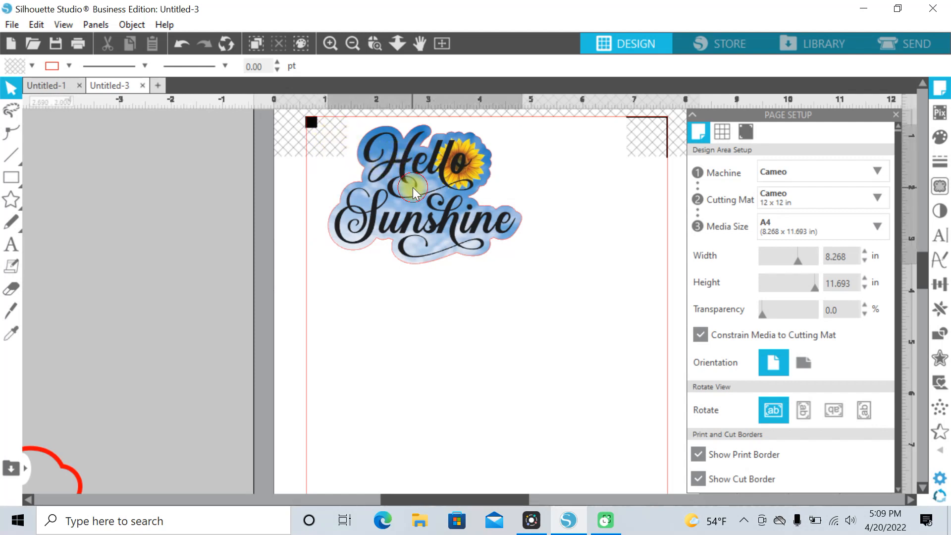
left_click_drag(409, 186, 407, 186)
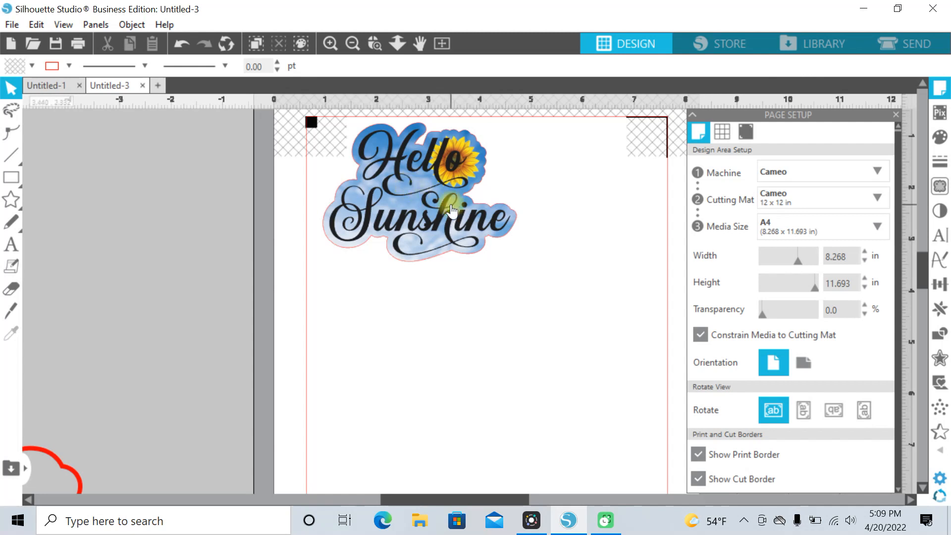
left_click(530, 229)
left_click_drag(476, 221, 475, 220)
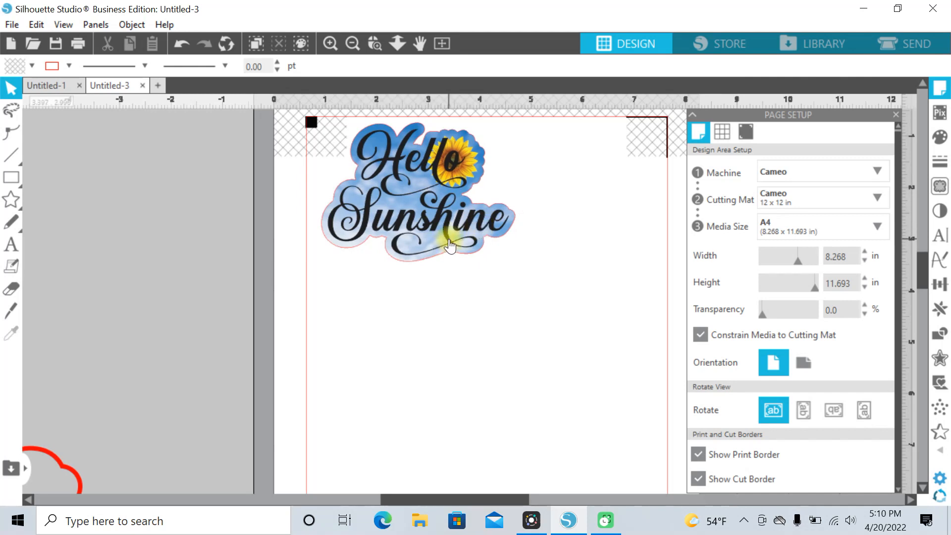
Go to the send setup and cut the Hello Sunshine design by line color, with only the red outline enabled.
left_click(902, 38)
left_click(398, 43)
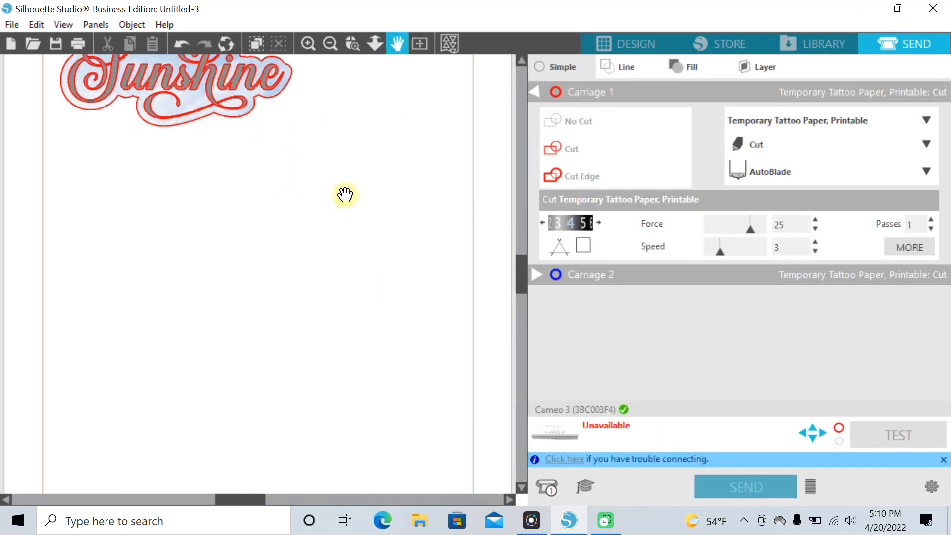
left_click_drag(323, 116, 412, 291)
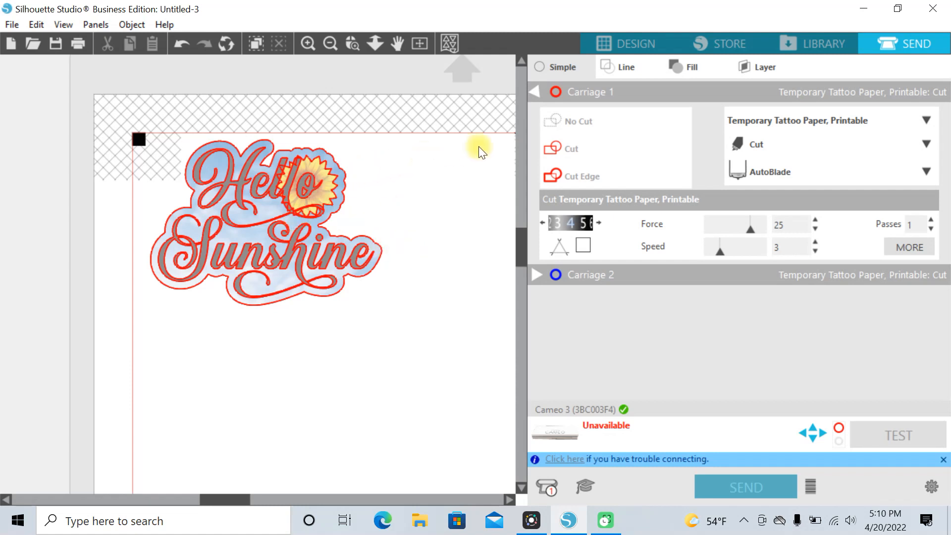
left_click(620, 64)
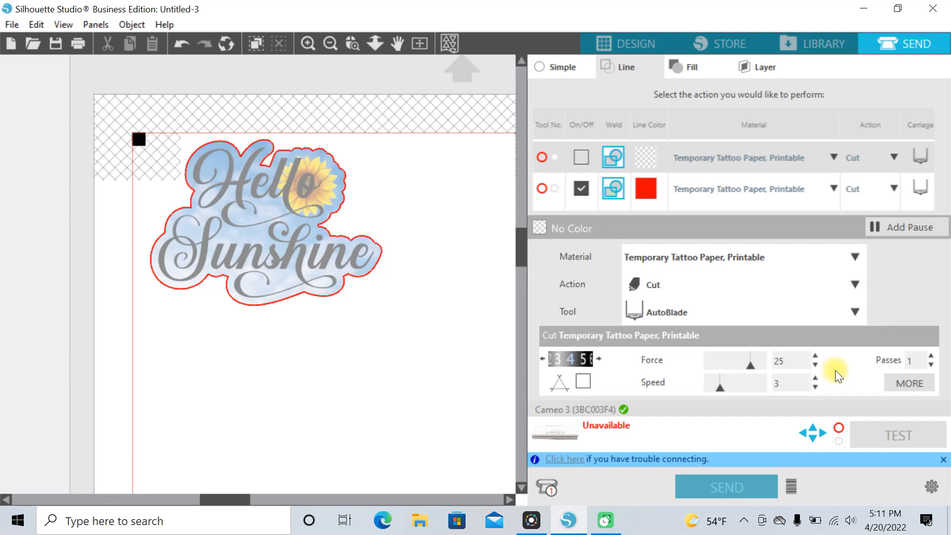
Raise the cutting force for the Temporary Tattoo Paper, Printable material to 33.
left_click(815, 356)
left_click(815, 356)
left_click(815, 356)
left_click(815, 355)
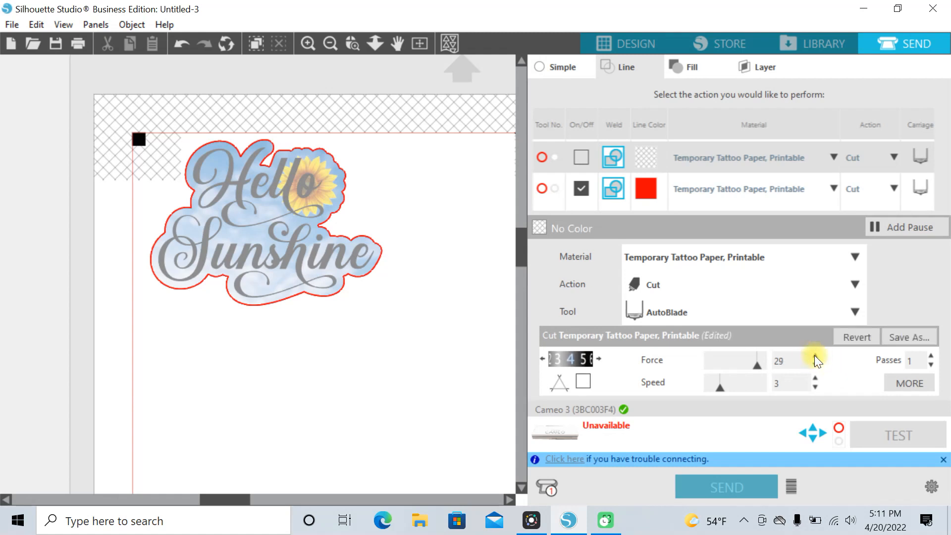
left_click(815, 355)
left_click(815, 356)
left_click(815, 355)
left_click(815, 356)
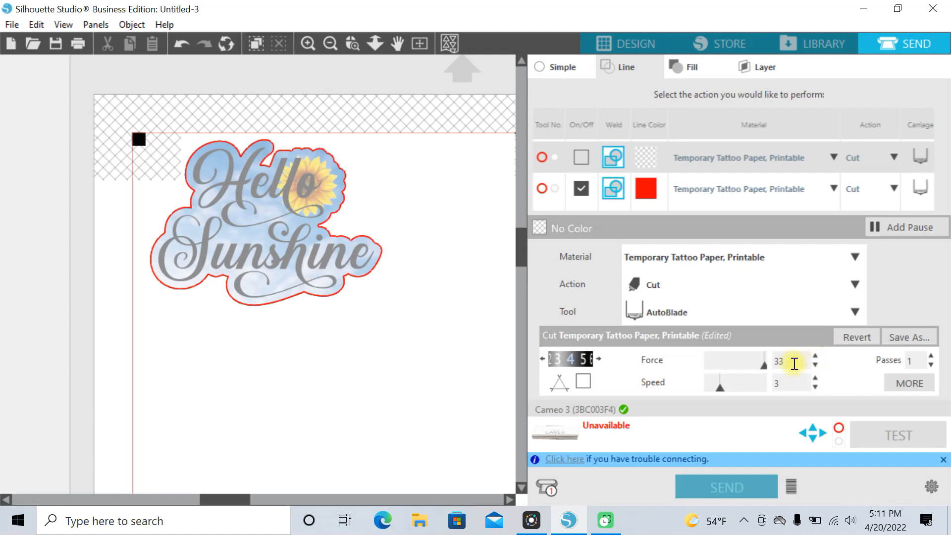